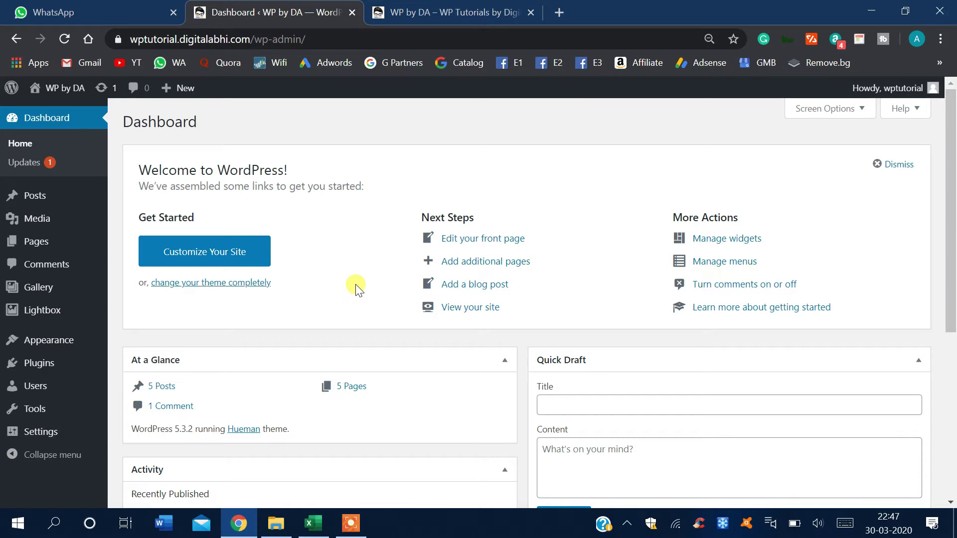
# - Review the live site's homepage sidebar, examining its search box, recent posts, recent comments, archives, categories and meta sections
pyautogui.hotkey('ctrl', 'Tab')
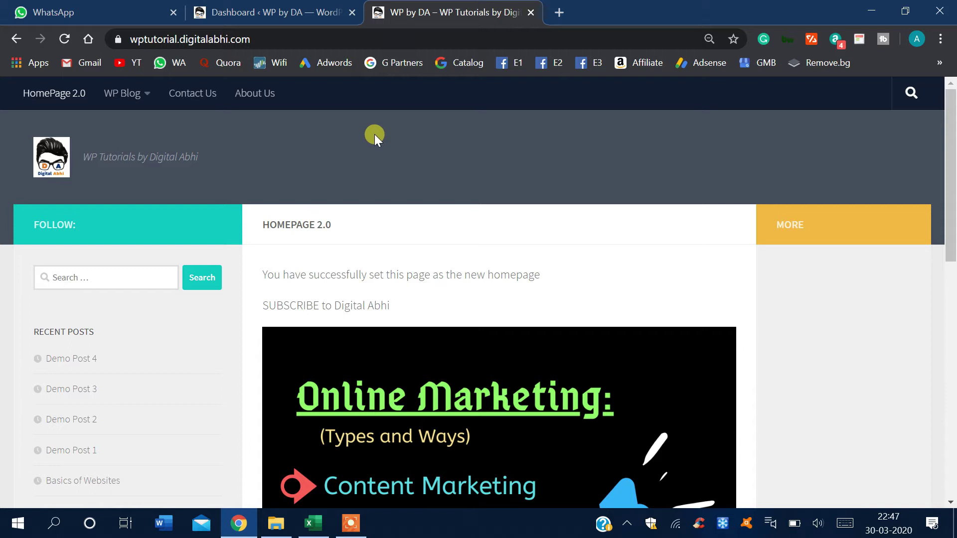
pyautogui.scroll(-3, 375, 133)
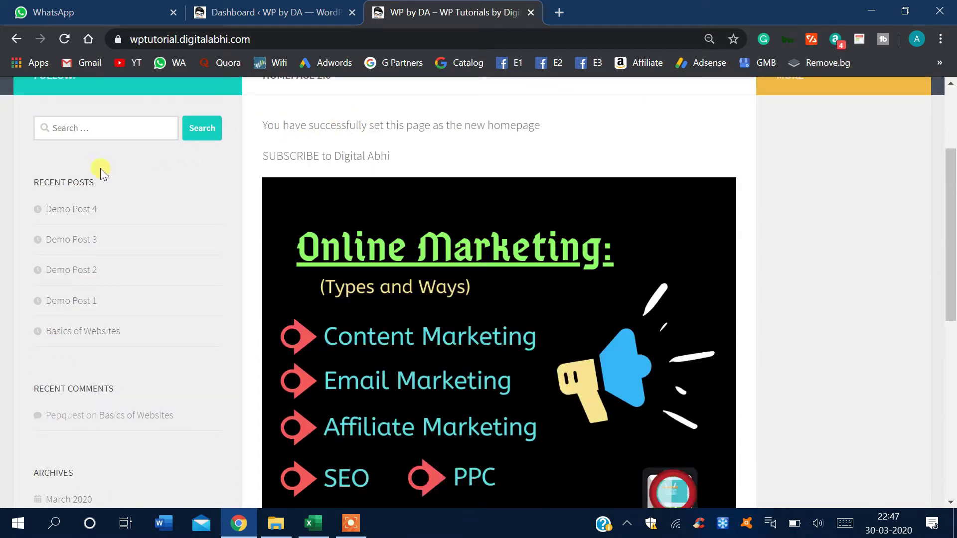
pyautogui.scroll(-1, 138, 327)
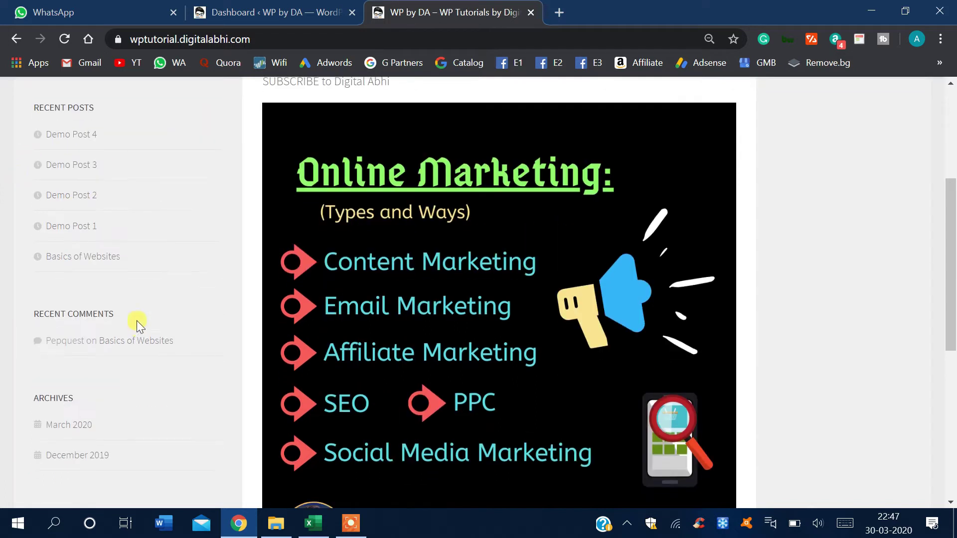
pyautogui.scroll(-1, 160, 298)
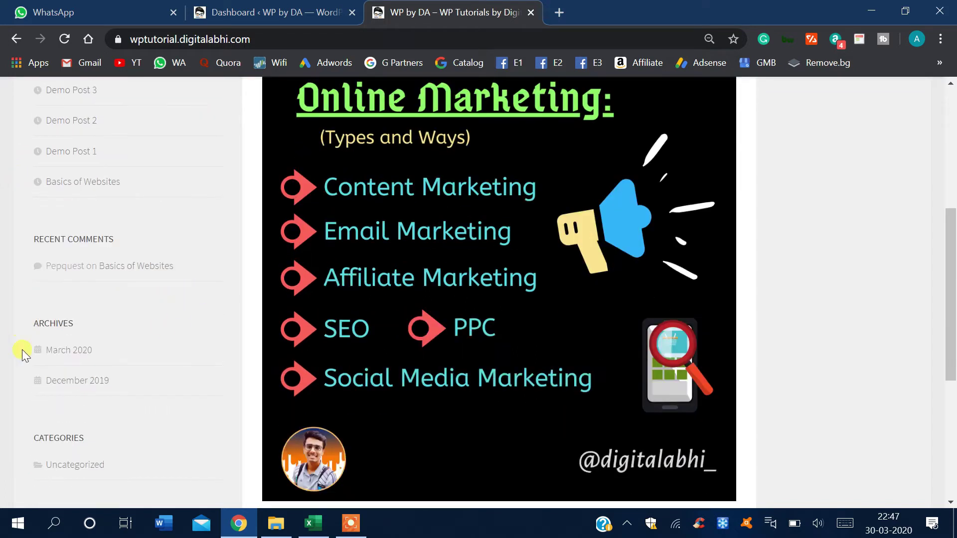
pyautogui.scroll(-4, 172, 292)
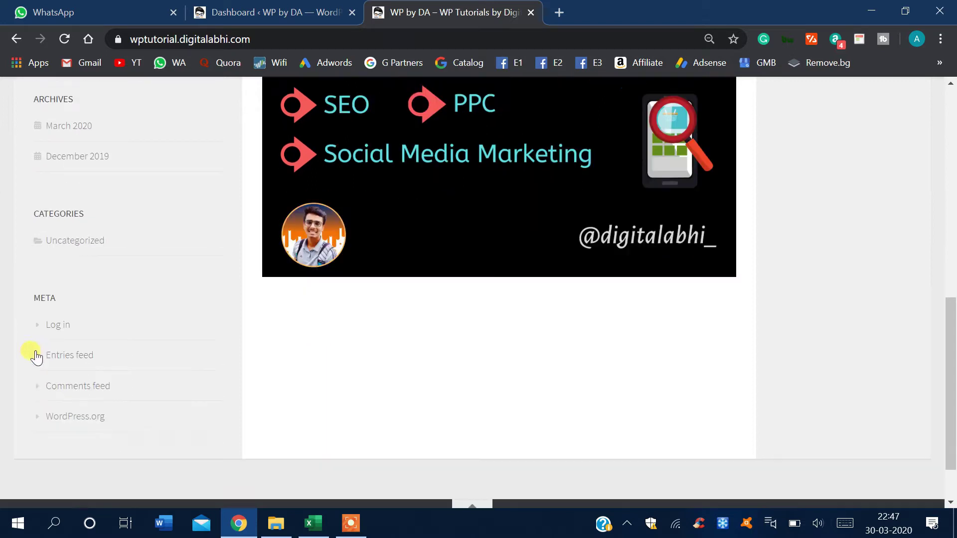
pyautogui.scroll(4, 154, 293)
pyautogui.scroll(2, 150, 243)
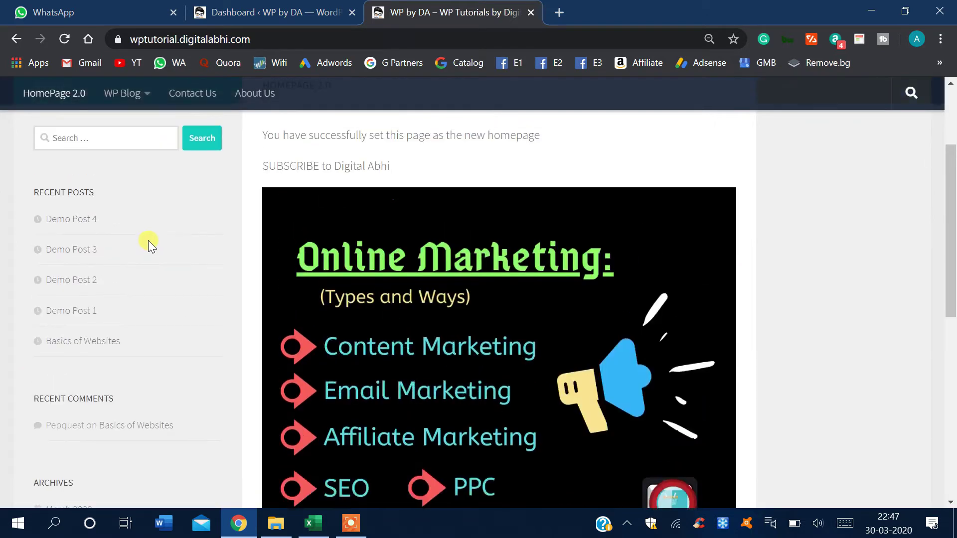
pyautogui.scroll(-4, 148, 240)
pyautogui.scroll(-2, 148, 241)
pyautogui.scroll(2, 196, 232)
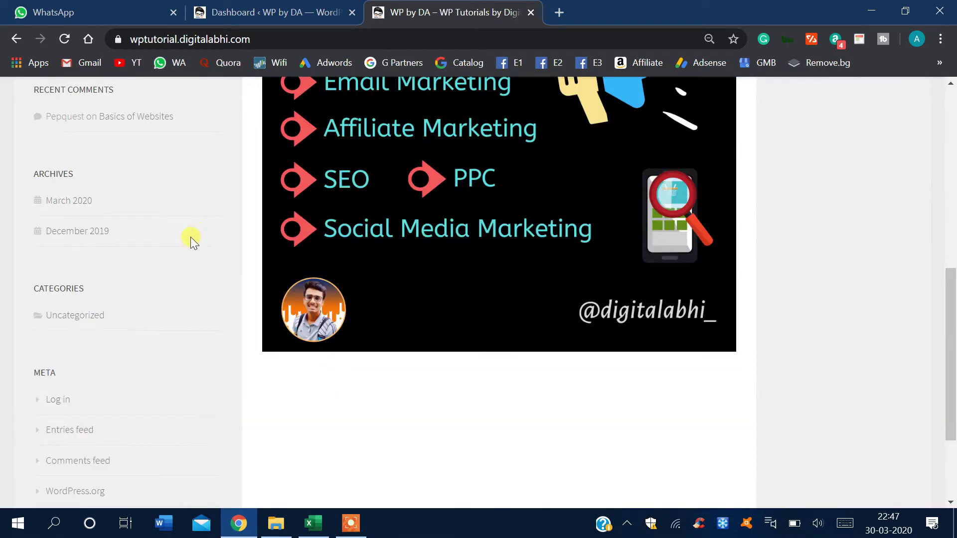
pyautogui.scroll(5, 190, 237)
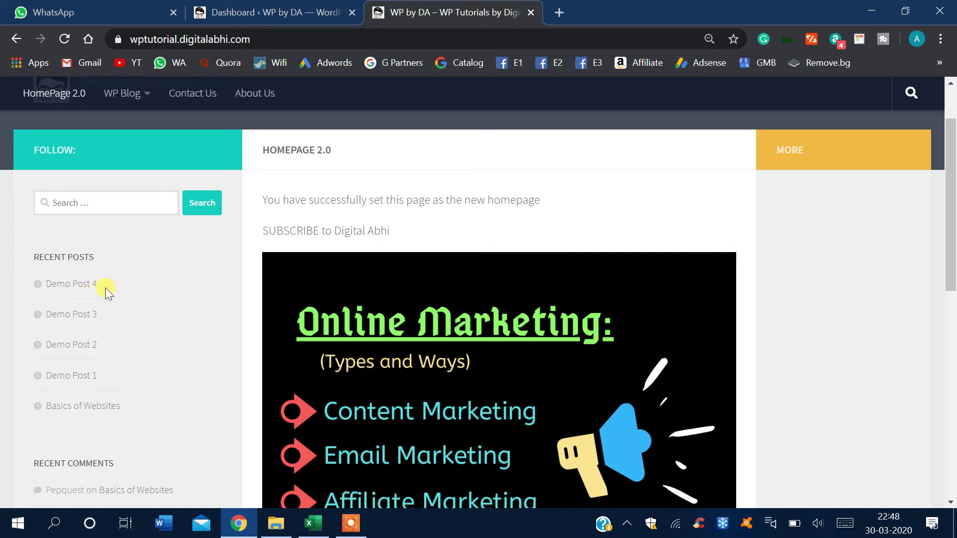
pyautogui.scroll(-3, 106, 288)
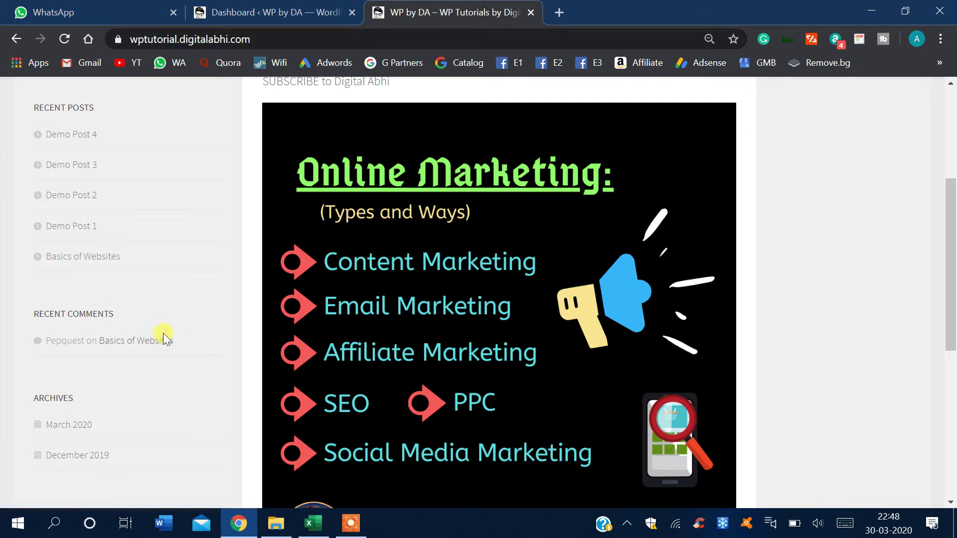
pyautogui.scroll(-3, 164, 341)
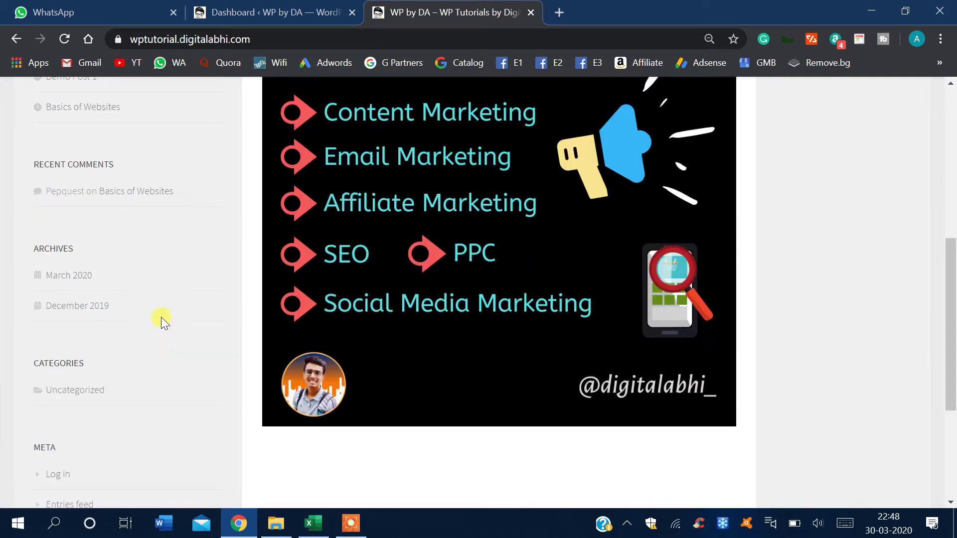
pyautogui.scroll(-2, 152, 317)
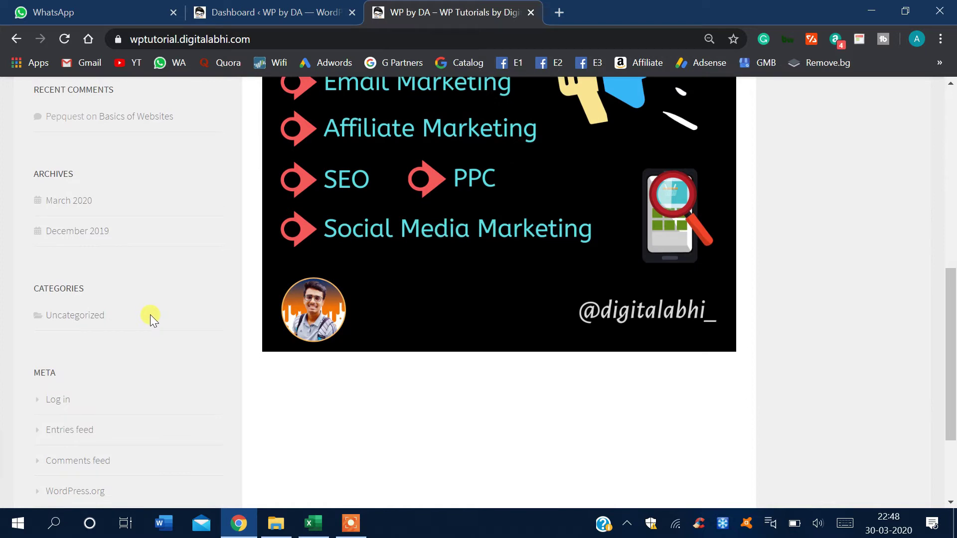
pyautogui.scroll(3, 152, 312)
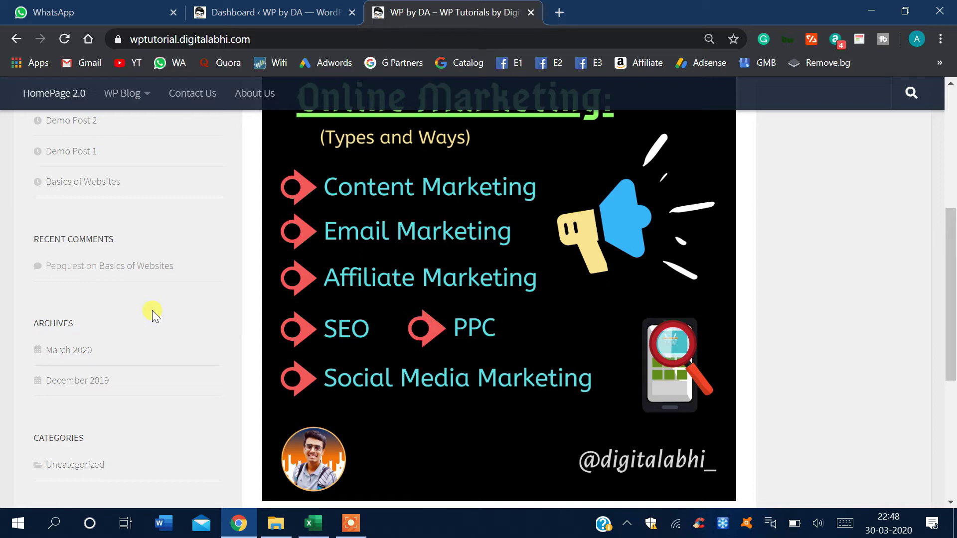
# - Return to the site's admin dashboard and open the Widgets management page
pyautogui.click(264, 6)
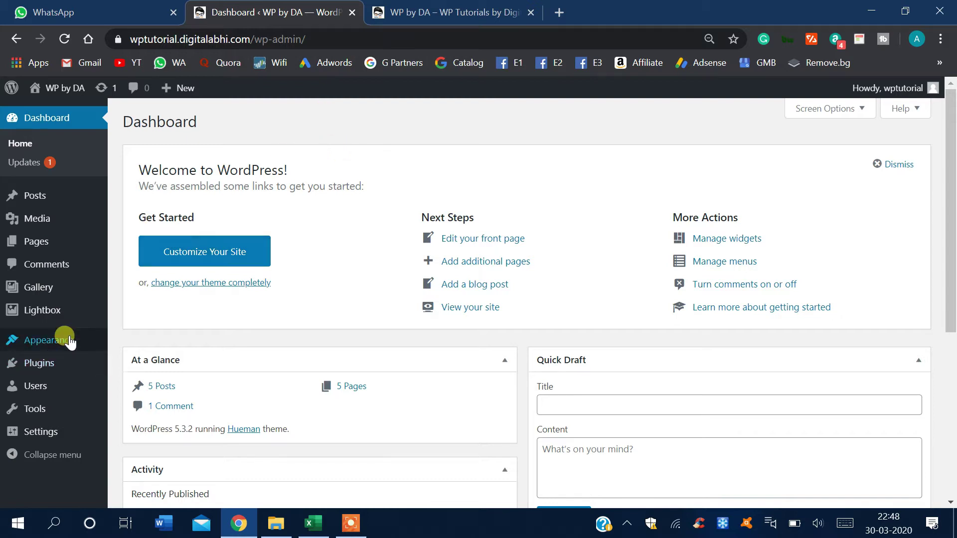
pyautogui.moveTo(68, 335)
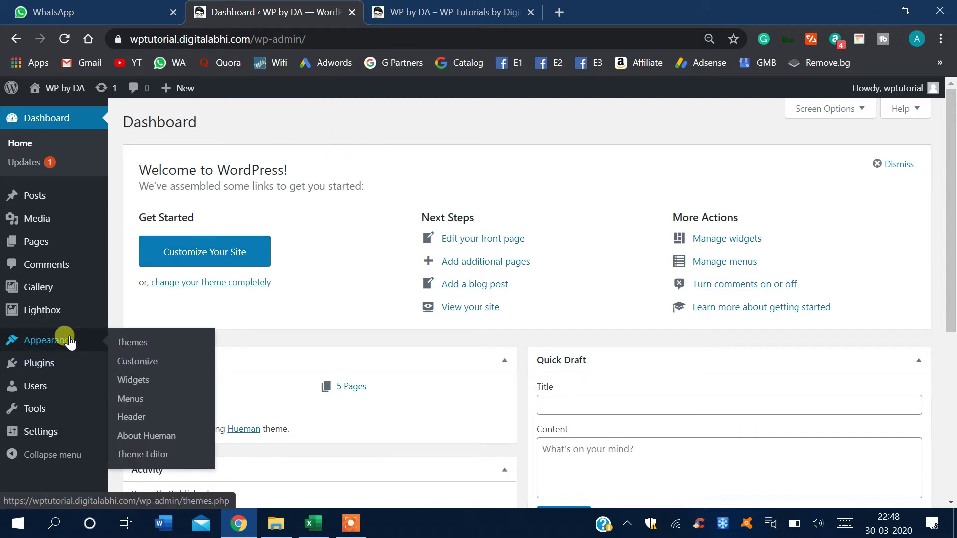
pyautogui.click(129, 381)
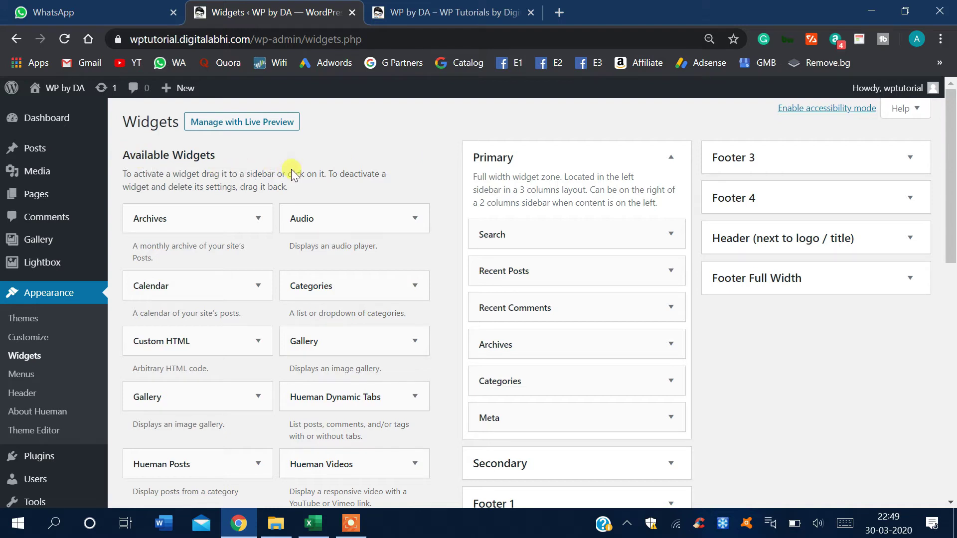
# - Look through the available widgets and the Primary, Secondary and Footer widget areas
pyautogui.scroll(-1, 289, 171)
pyautogui.scroll(-4, 258, 194)
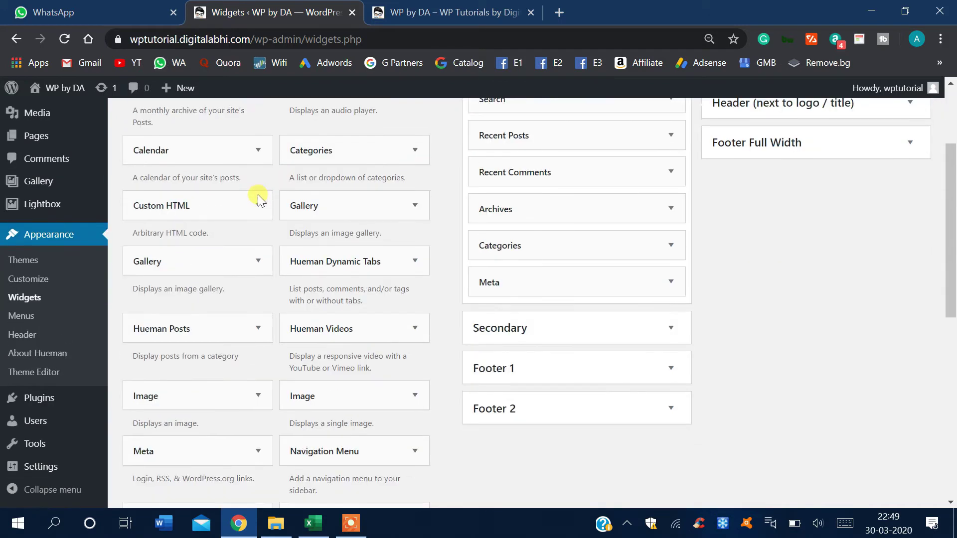
pyautogui.scroll(-2, 500, 282)
pyautogui.scroll(7, 501, 282)
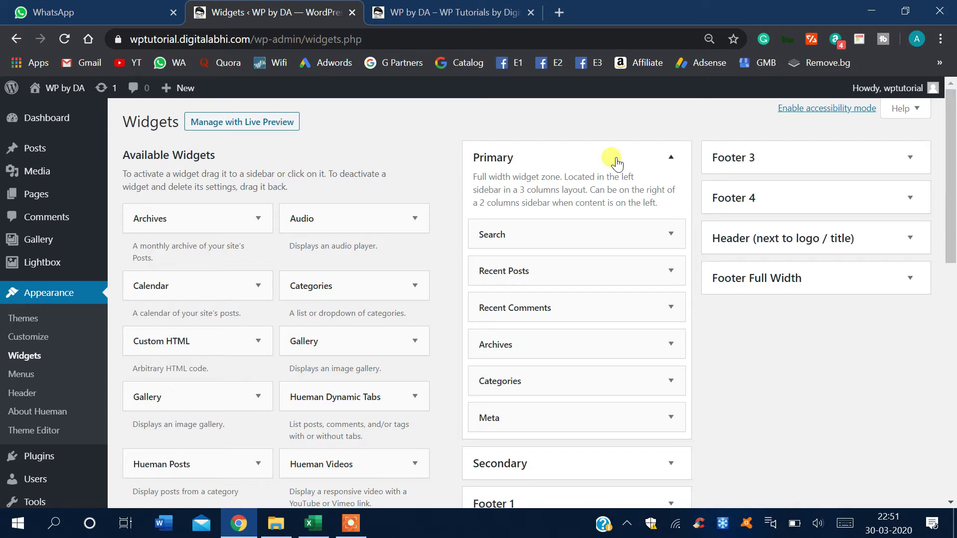
pyautogui.scroll(-2, 656, 106)
pyautogui.scroll(-3, 606, 370)
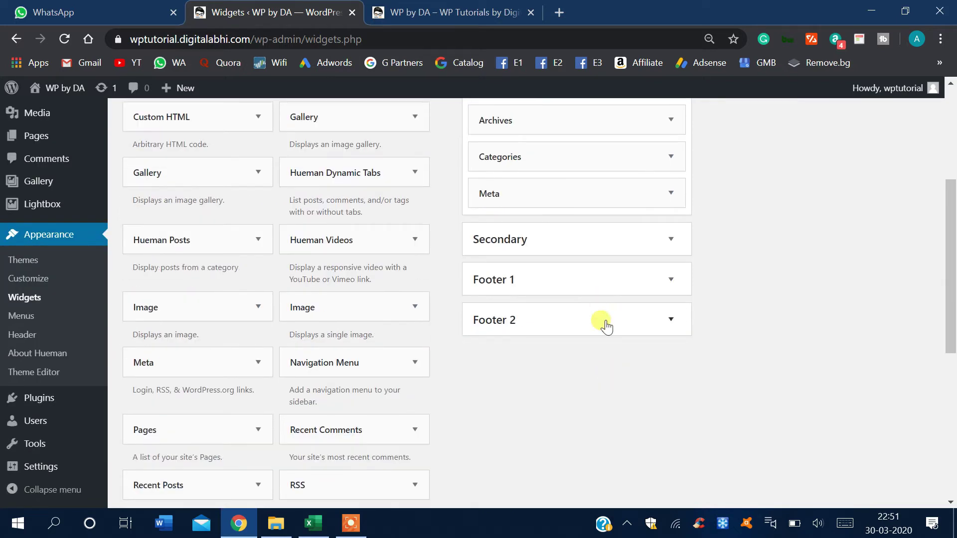
pyautogui.scroll(5, 605, 325)
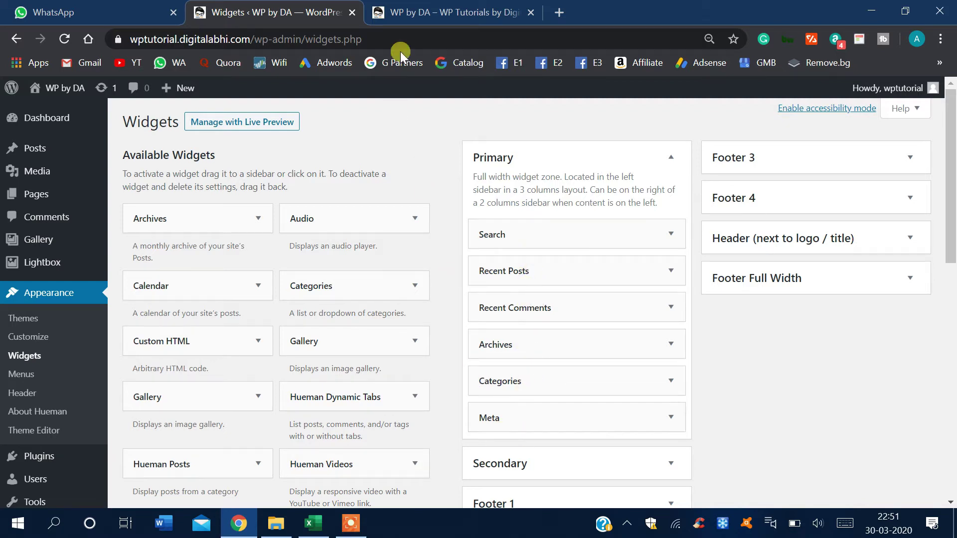
# - Compare the live homepage's sidebar sections with the widgets assigned to the Primary area
pyautogui.click(408, 11)
pyautogui.scroll(6, 279, 229)
pyautogui.scroll(-2, 179, 274)
pyautogui.scroll(2, 179, 249)
pyautogui.scroll(-8, 152, 204)
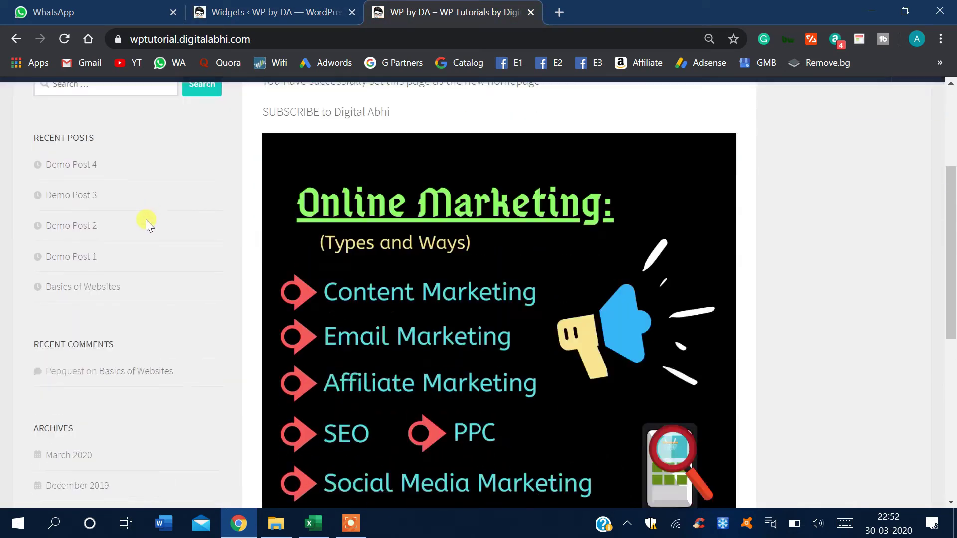
pyautogui.scroll(8, 134, 335)
pyautogui.scroll(-4, 134, 336)
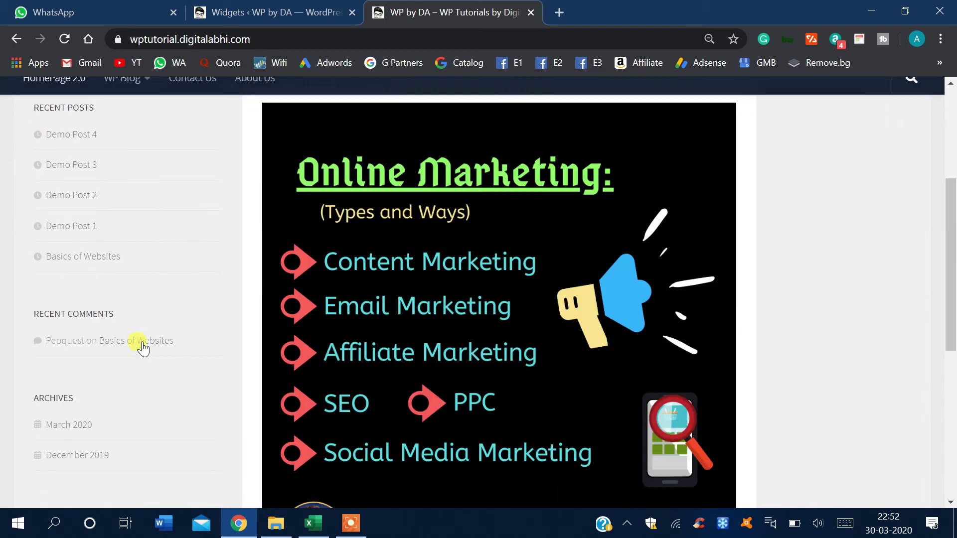
pyautogui.scroll(5, 145, 351)
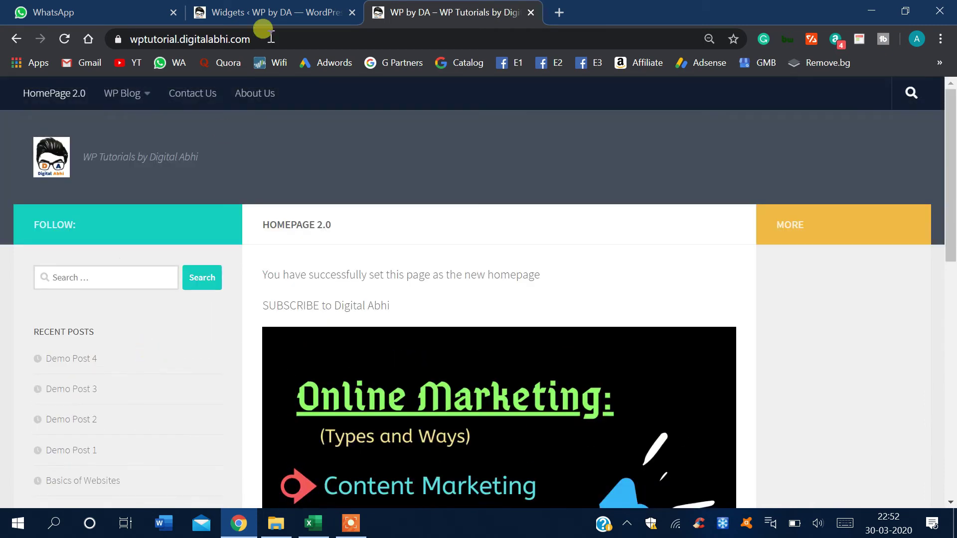
# - Delete the Meta and Archives widgets from the Primary widget area
pyautogui.click(256, 11)
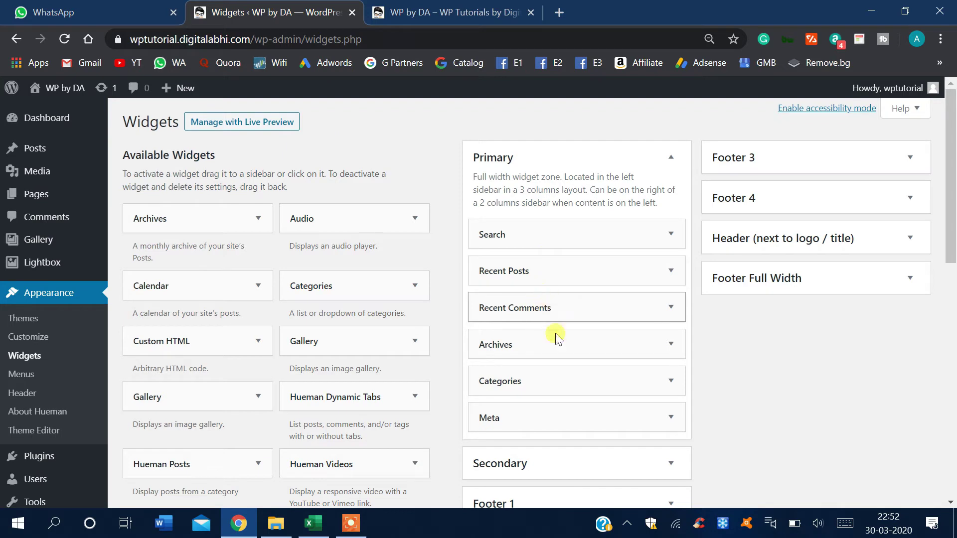
pyautogui.click(552, 413)
pyautogui.scroll(-1, 566, 393)
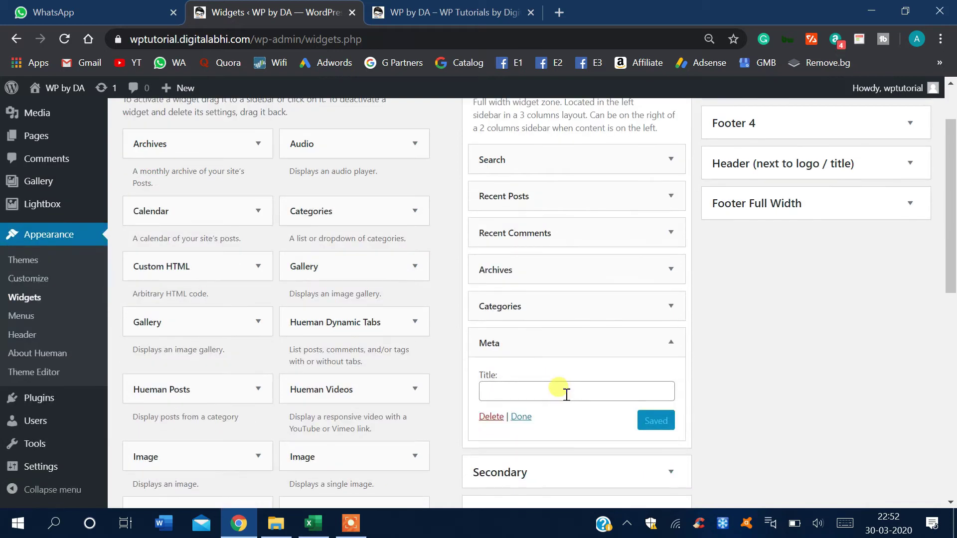
pyautogui.click(490, 416)
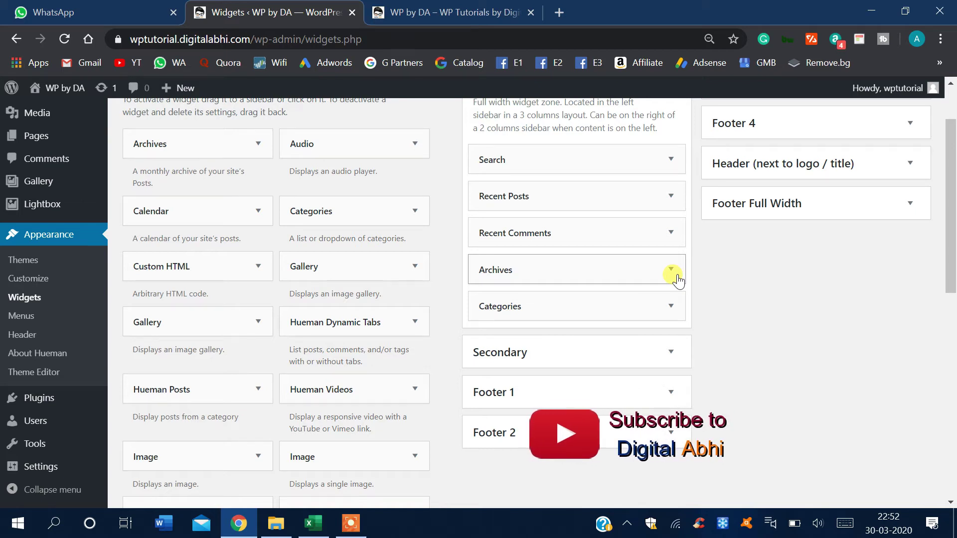
pyautogui.click(635, 268)
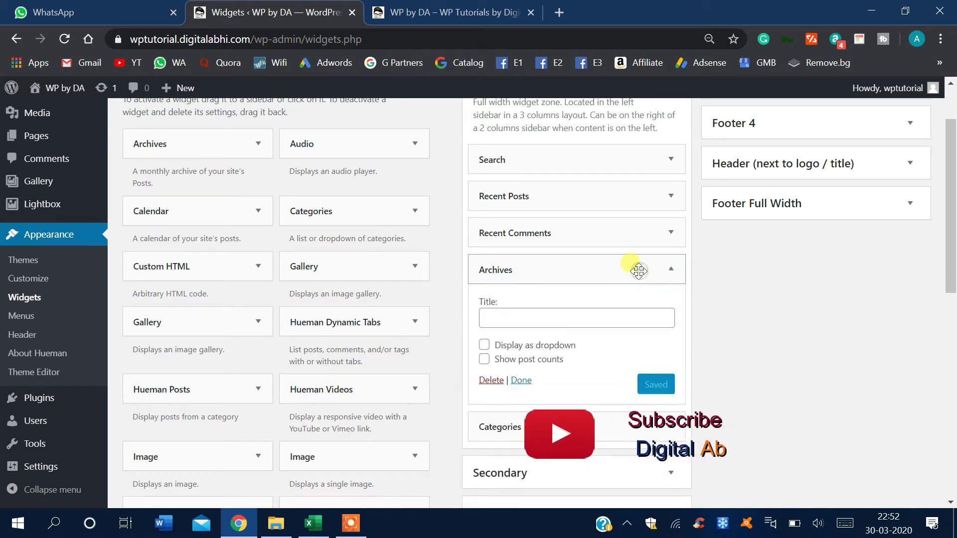
pyautogui.click(489, 381)
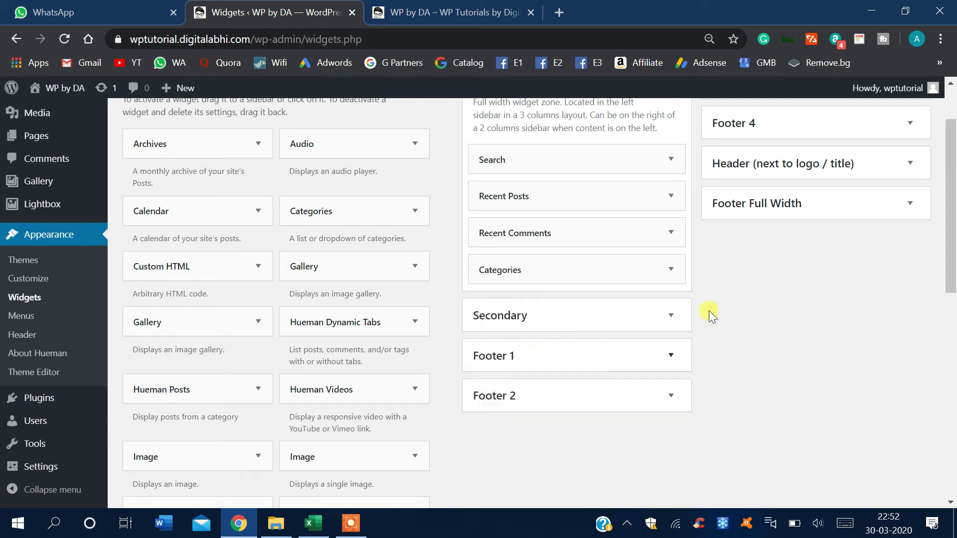
# - Move the Categories widget in the Primary area to between Search and Recent Posts
pyautogui.scroll(2, 707, 324)
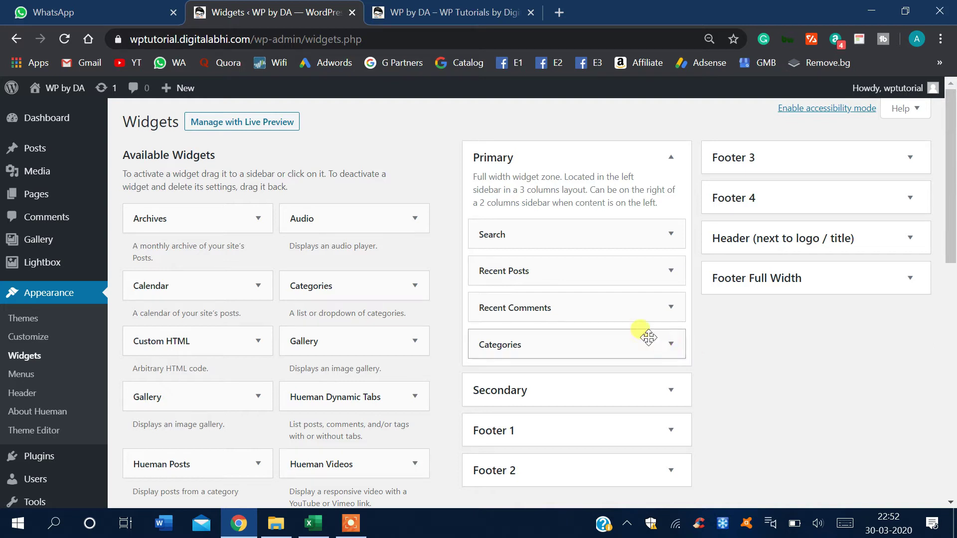
pyautogui.moveTo(566, 335); pyautogui.dragTo(561, 288)
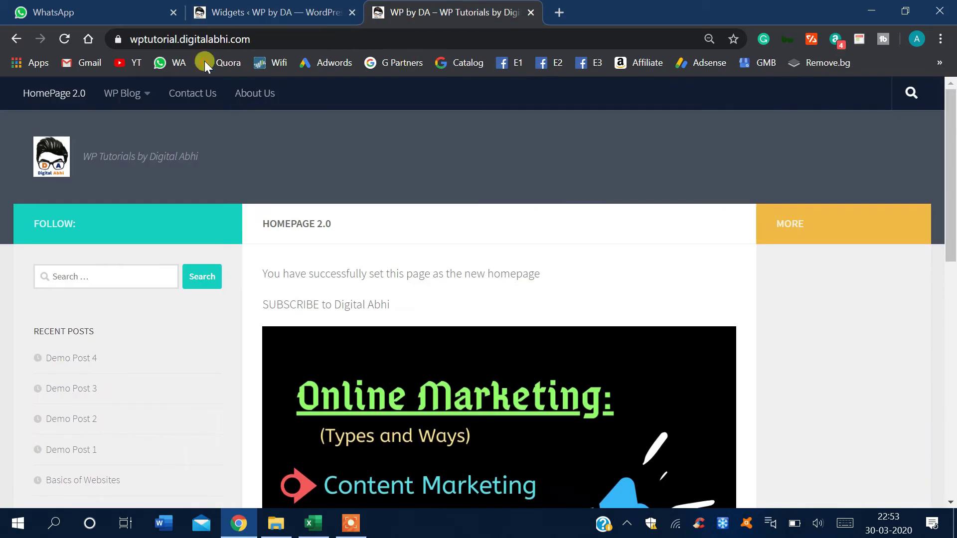
# - Reload the live homepage and check its sidebar for the removed widgets and the new widget order
pyautogui.click(64, 39)
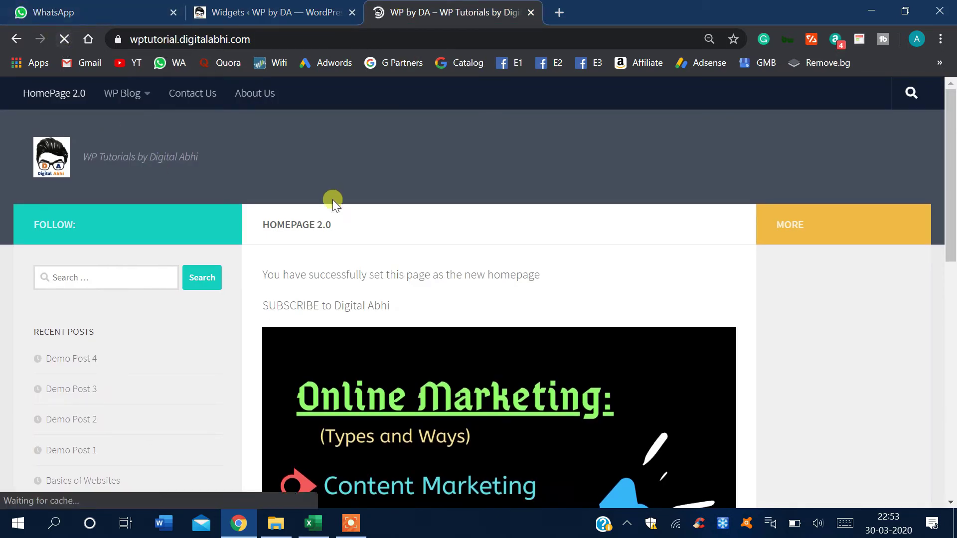
pyautogui.scroll(-9, 297, 195)
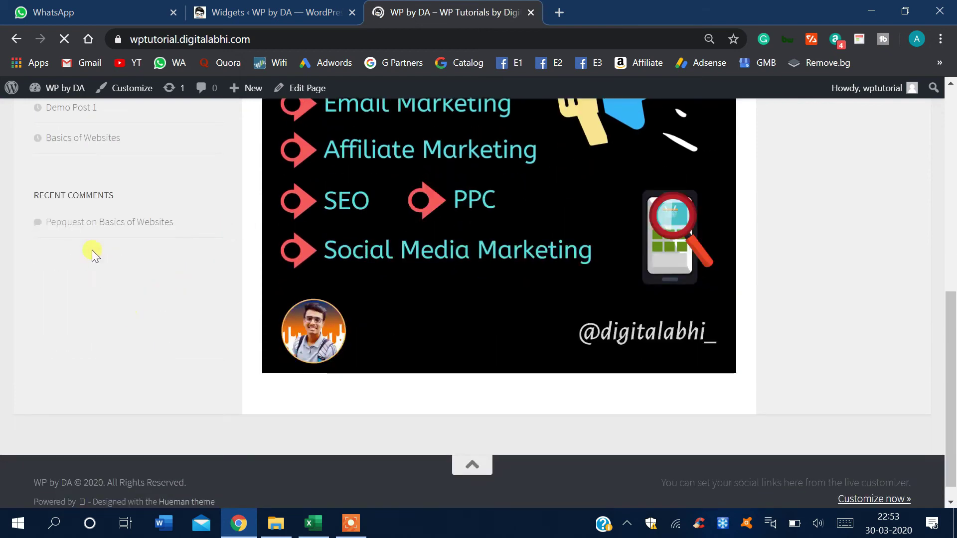
pyautogui.scroll(7, 104, 322)
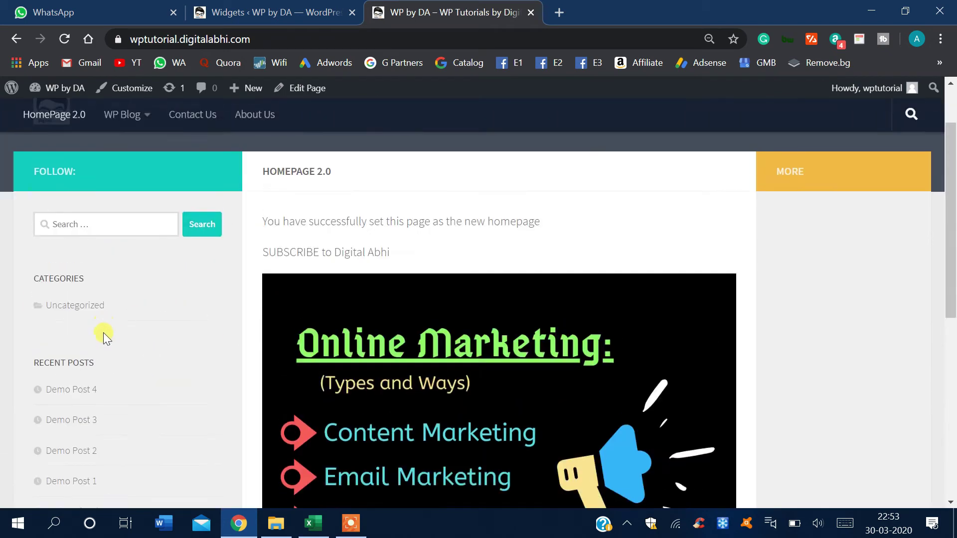
pyautogui.scroll(-1, 103, 333)
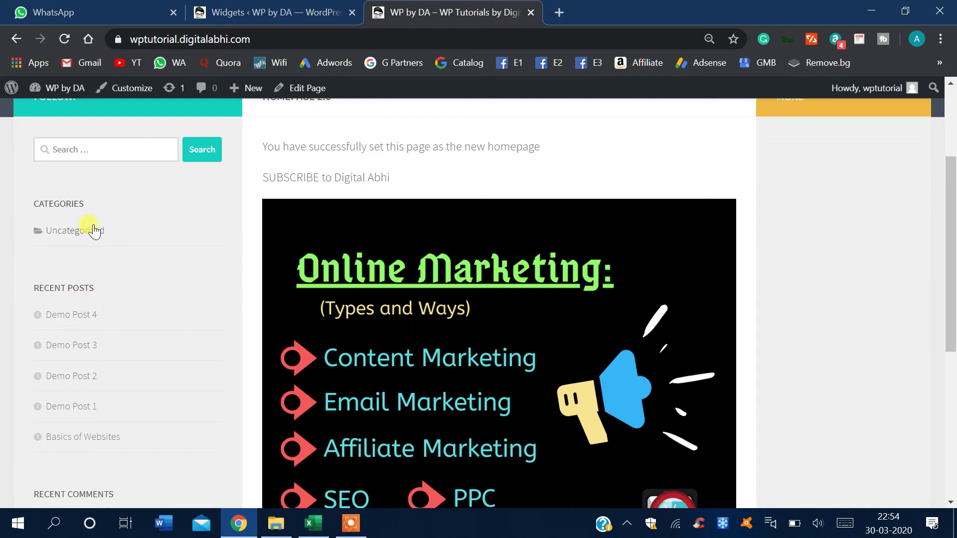
# - Return to the Widgets page, expand the Secondary area and add the Pages widget to it
pyautogui.click(274, 12)
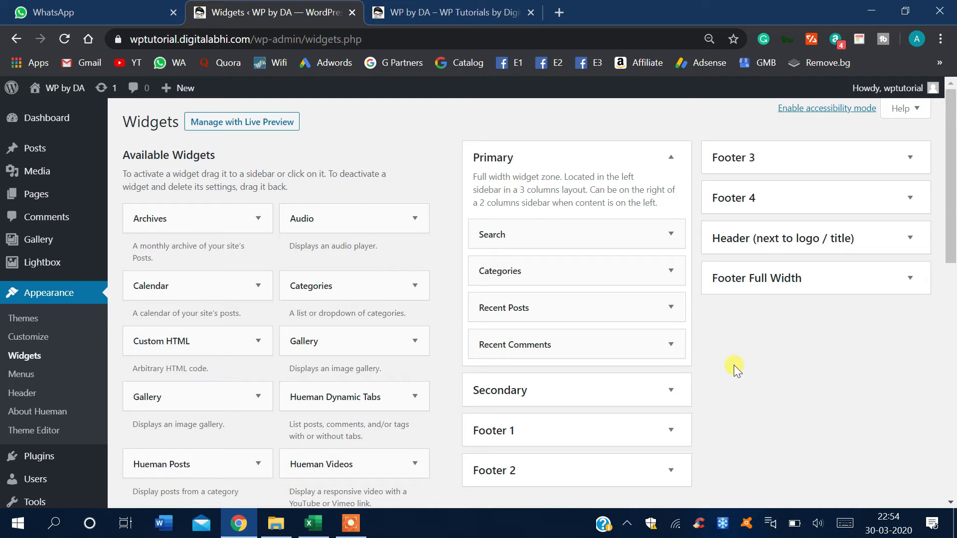
pyautogui.click(642, 389)
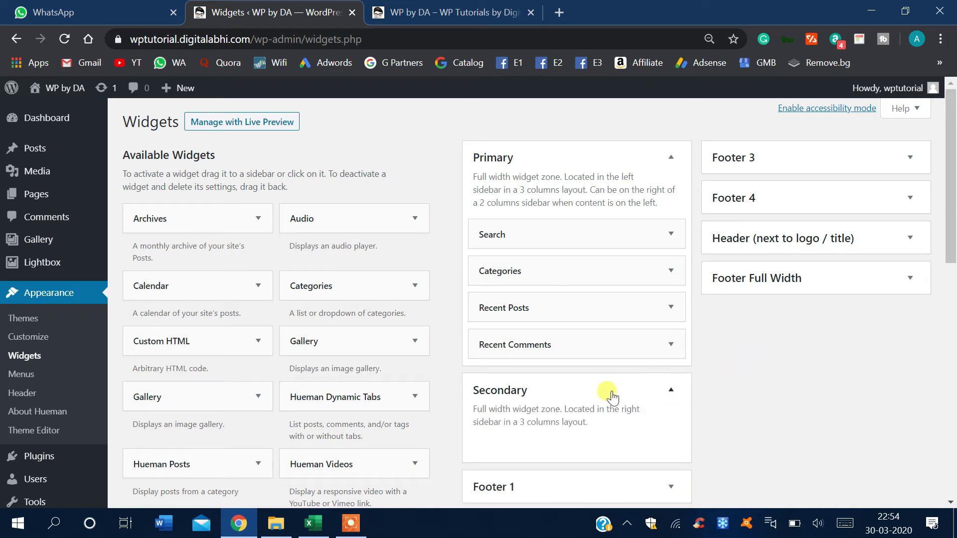
pyautogui.scroll(-1, 752, 345)
pyautogui.scroll(-1, 753, 342)
pyautogui.scroll(1, 823, 306)
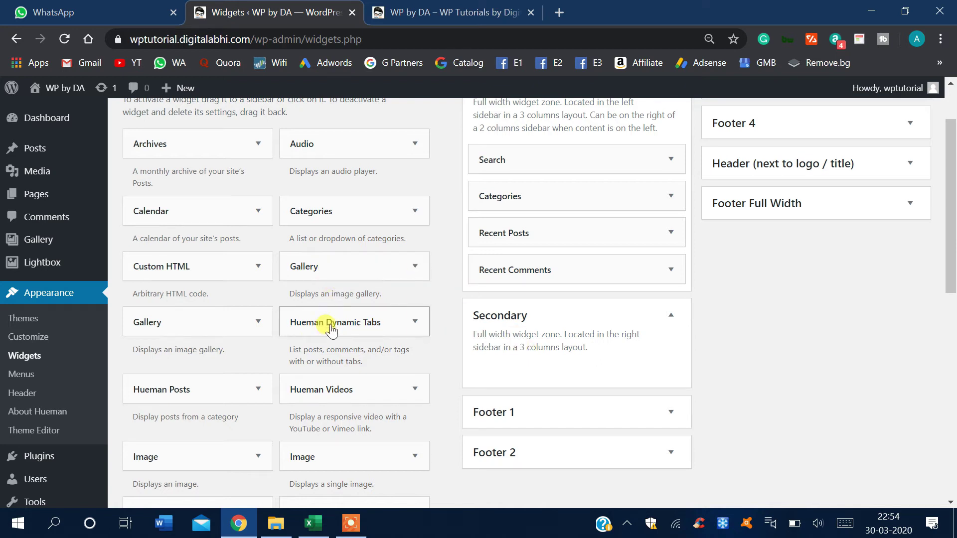
pyautogui.scroll(-5, 338, 307)
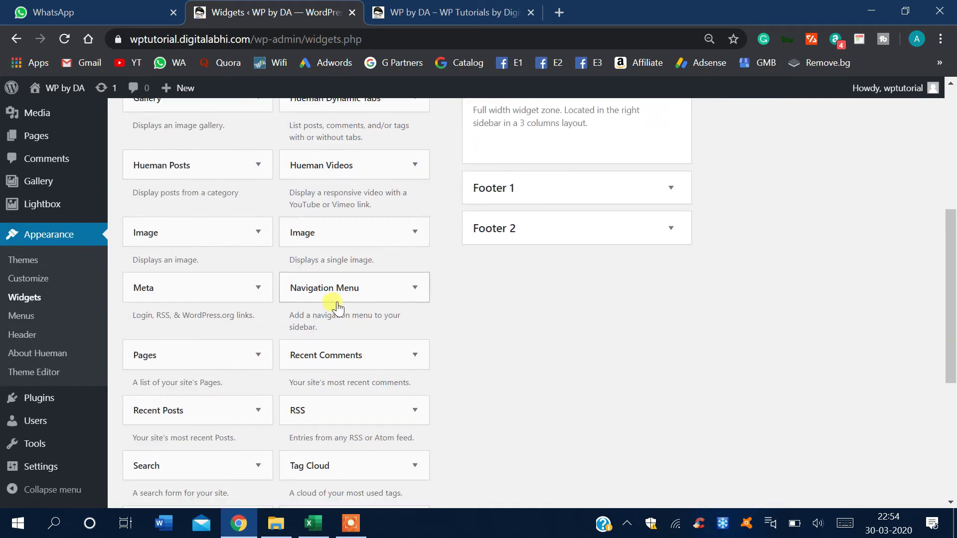
pyautogui.scroll(-2, 338, 306)
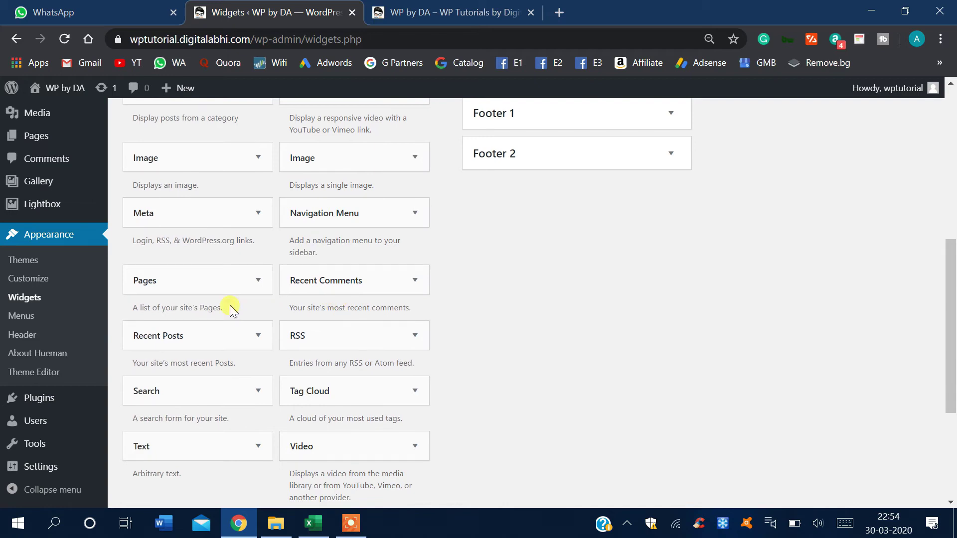
pyautogui.scroll(3, 506, 267)
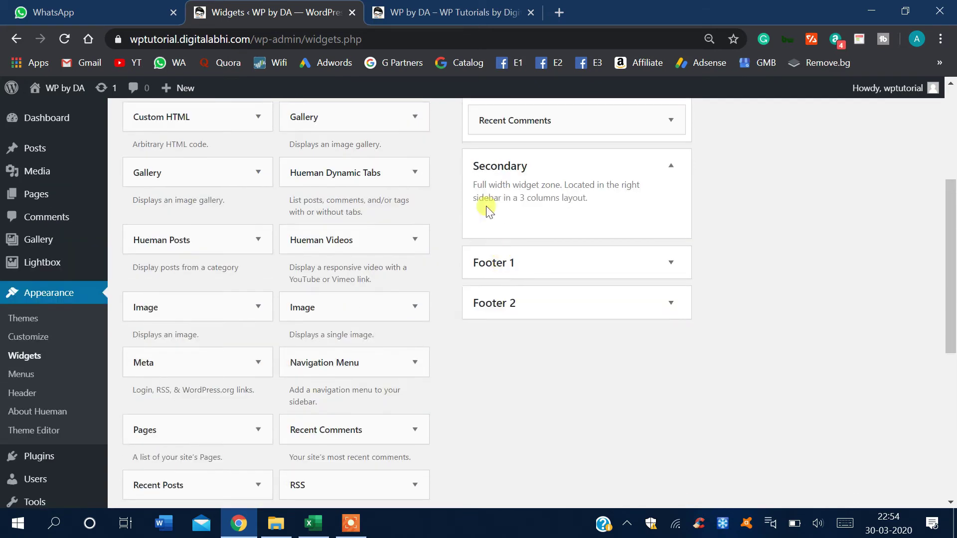
pyautogui.scroll(-2, 528, 267)
pyautogui.moveTo(184, 352); pyautogui.dragTo(587, 149)
pyautogui.scroll(3, 752, 256)
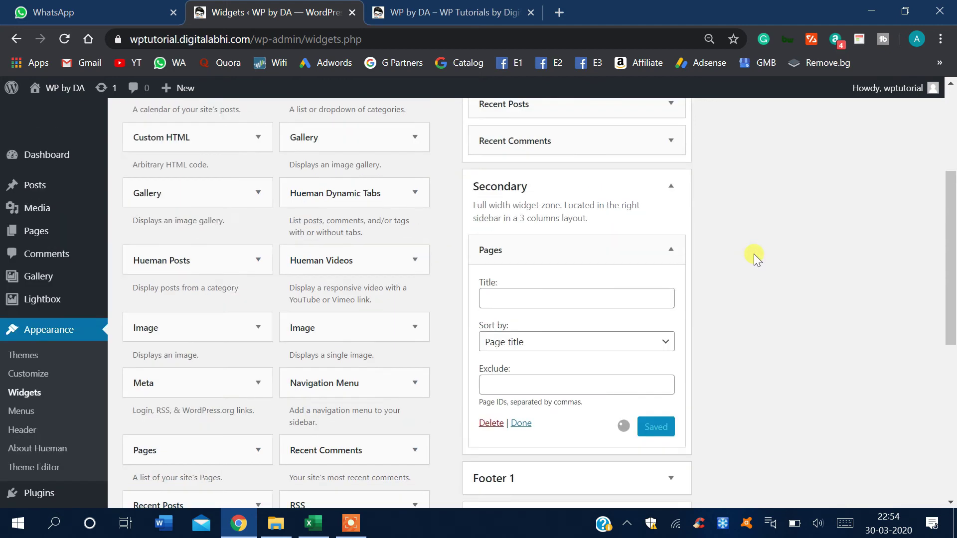
# - Title the Pages widget in the Secondary area "Pages" and save it
pyautogui.scroll(-2, 754, 253)
pyautogui.click(537, 281)
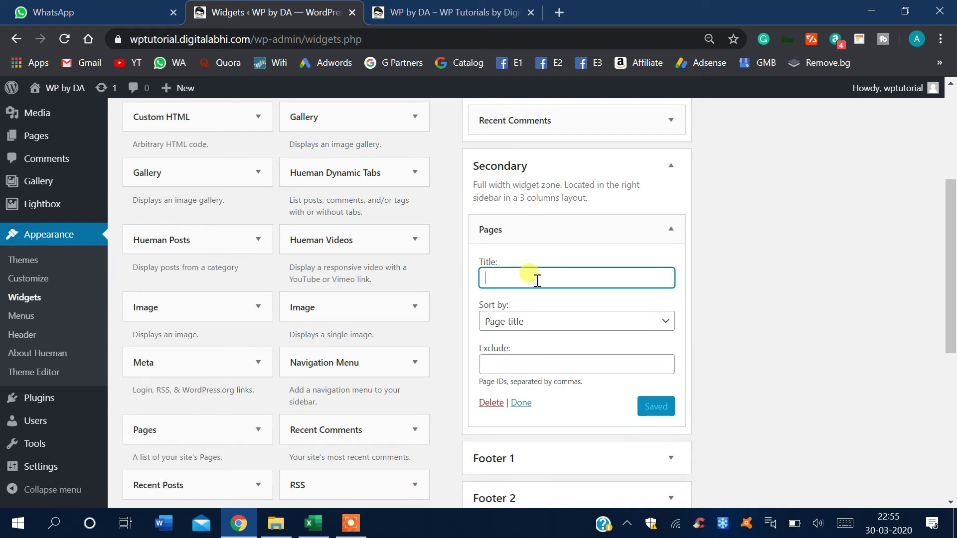
pyautogui.write('Pages')
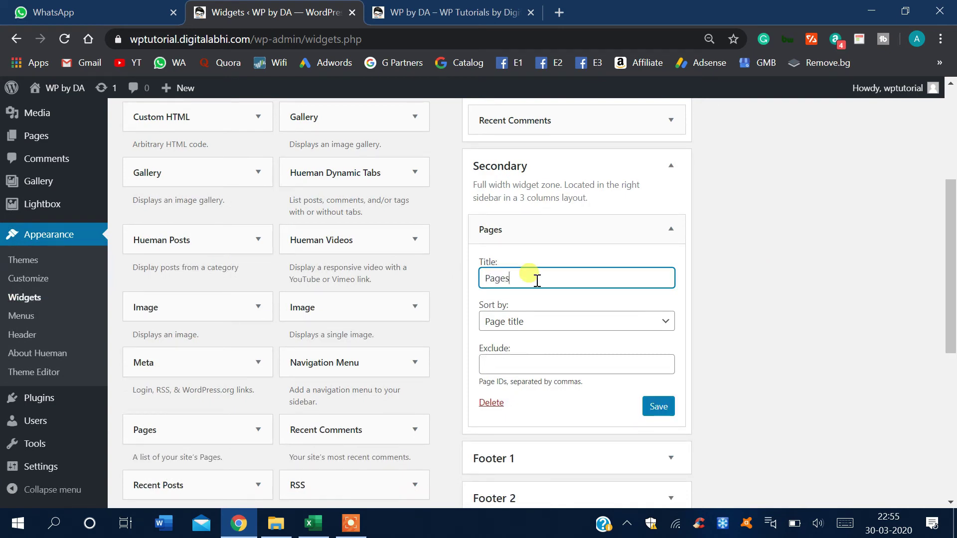
pyautogui.click(657, 406)
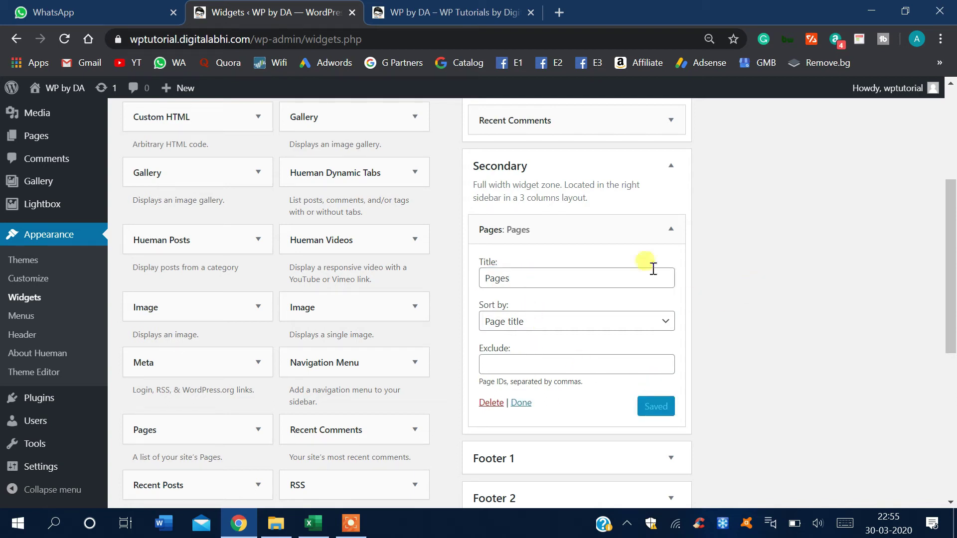
# - Reload the live homepage and check its MORE sidebar for the added Pages list
pyautogui.click(420, 6)
pyautogui.click(63, 40)
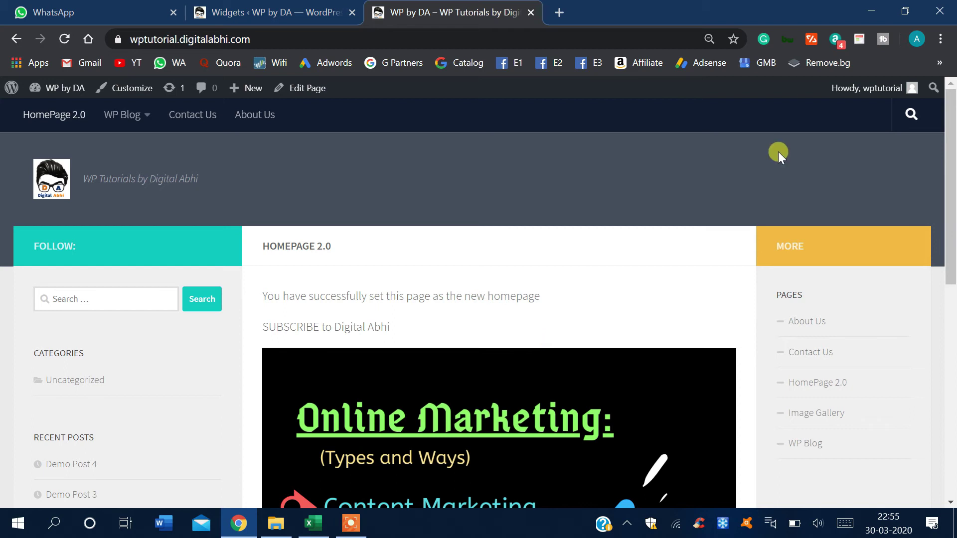
pyautogui.scroll(-1, 754, 348)
pyautogui.scroll(1, 598, 319)
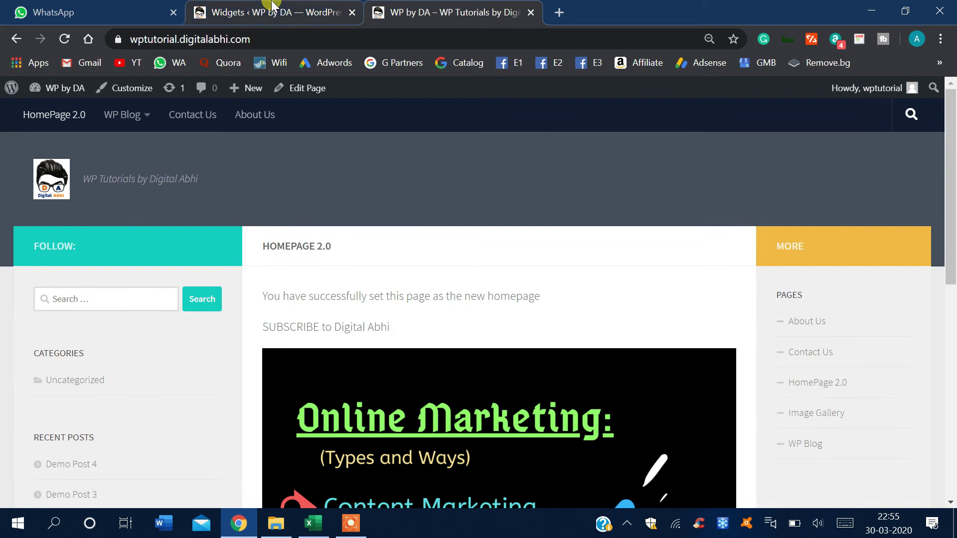
# - Return to the Widgets page and review the available widgets, the widget areas and the Recent Posts widget's settings in Primary
pyautogui.click(272, 12)
pyautogui.scroll(5, 862, 376)
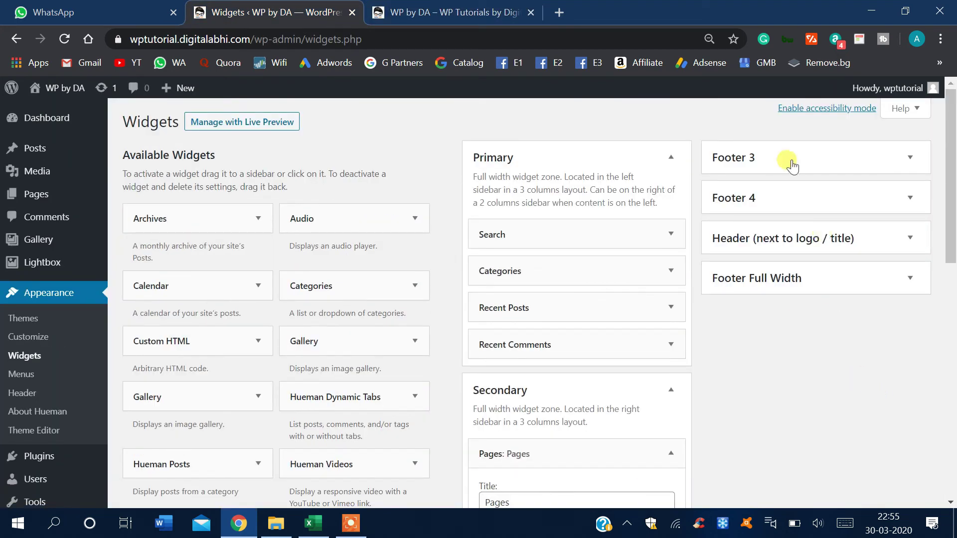
pyautogui.scroll(-1, 785, 359)
pyautogui.scroll(-5, 786, 359)
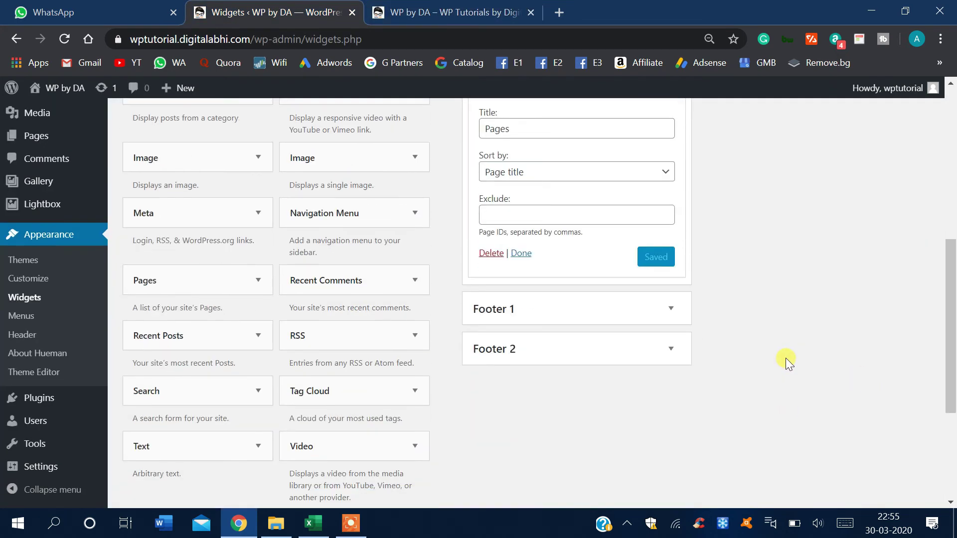
pyautogui.scroll(6, 785, 362)
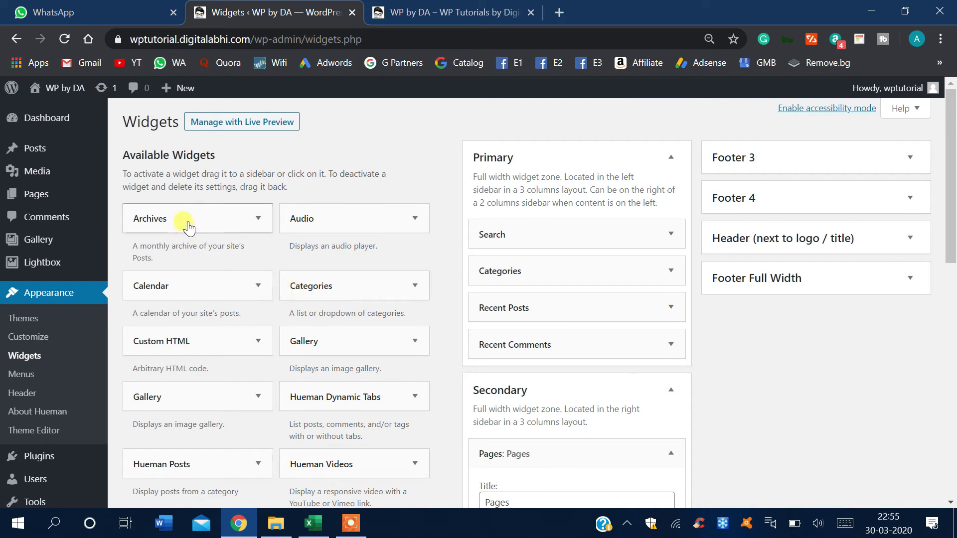
pyautogui.scroll(-1, 256, 252)
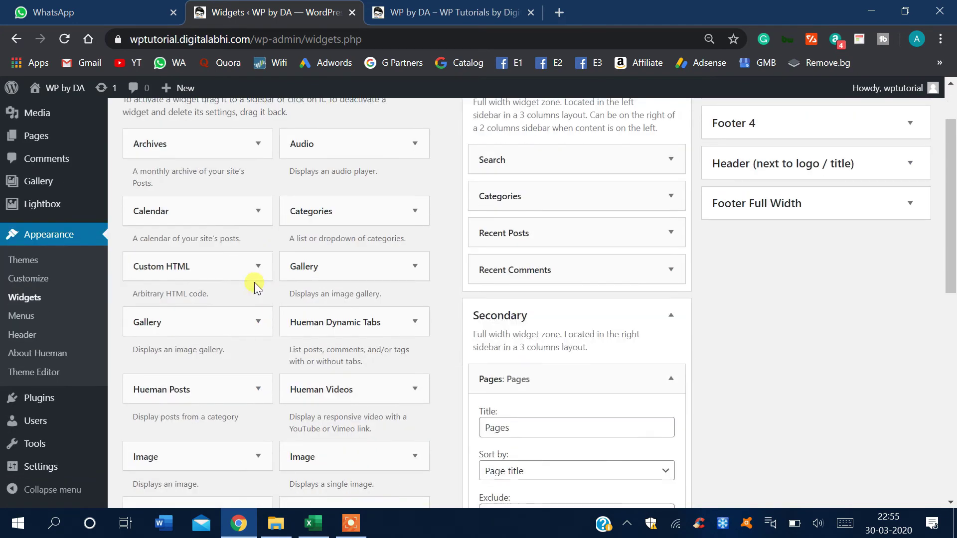
pyautogui.scroll(-8, 254, 282)
pyautogui.scroll(10, 254, 315)
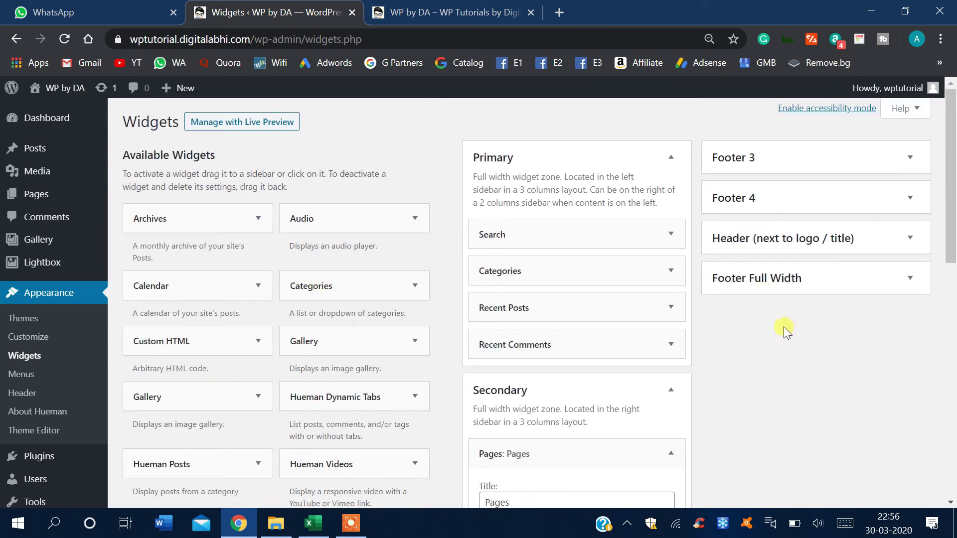
pyautogui.click(600, 306)
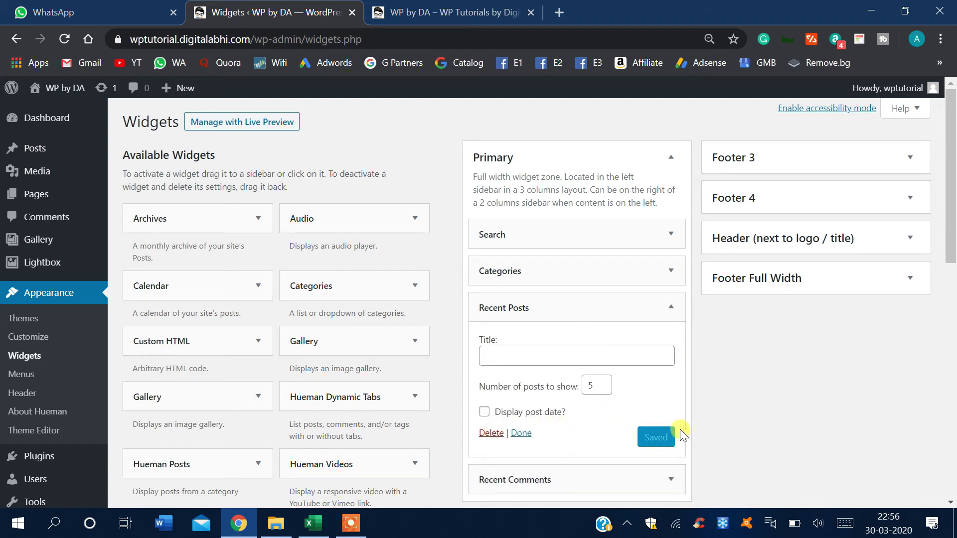
pyautogui.moveTo(600, 270)
pyautogui.mouseDown()
pyautogui.moveTo(593, 256)
pyautogui.moveTo(583, 271)
pyautogui.moveTo(591, 275)
pyautogui.mouseUp()
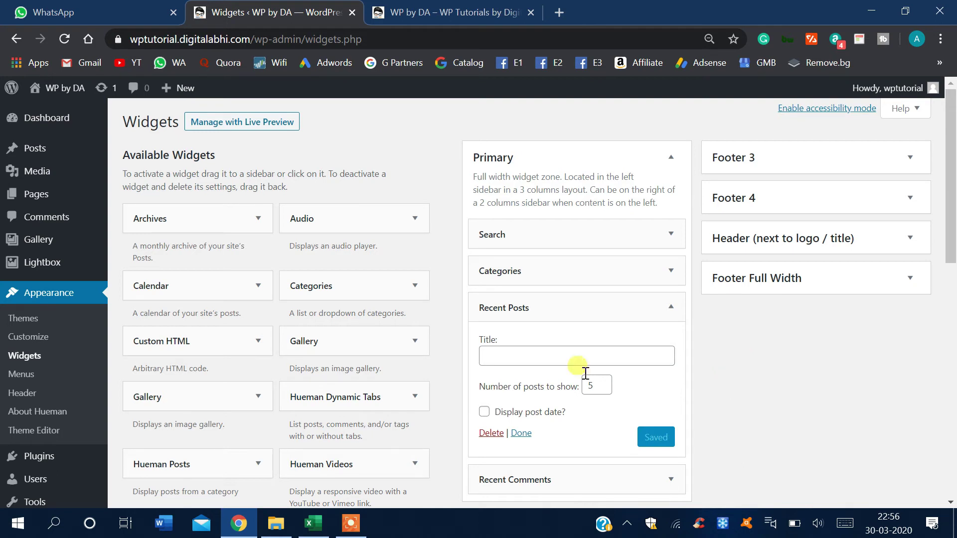
# - Open the Customizer's Dynamic Sidebars and Widgets section and examine the footer widget zones in the preview
pyautogui.click(38, 341)
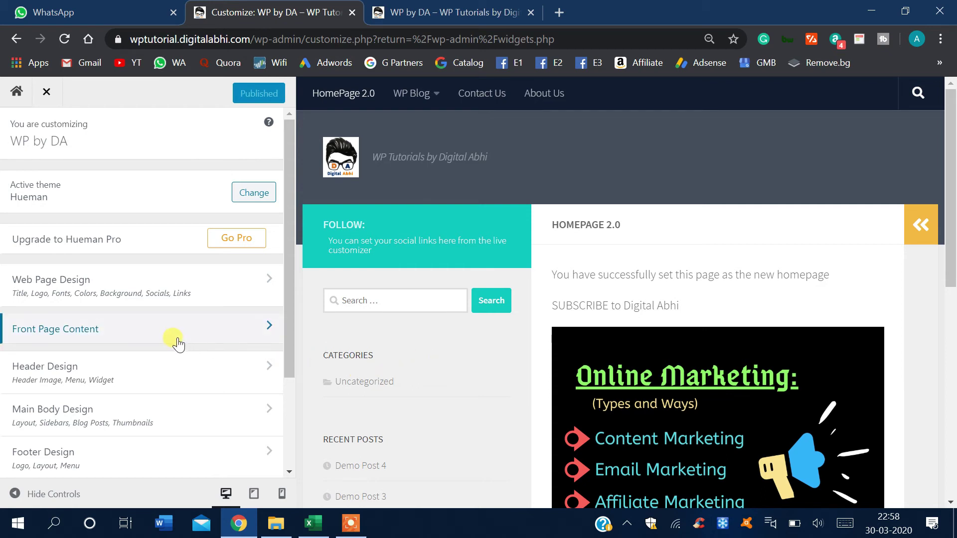
pyautogui.scroll(-3, 180, 343)
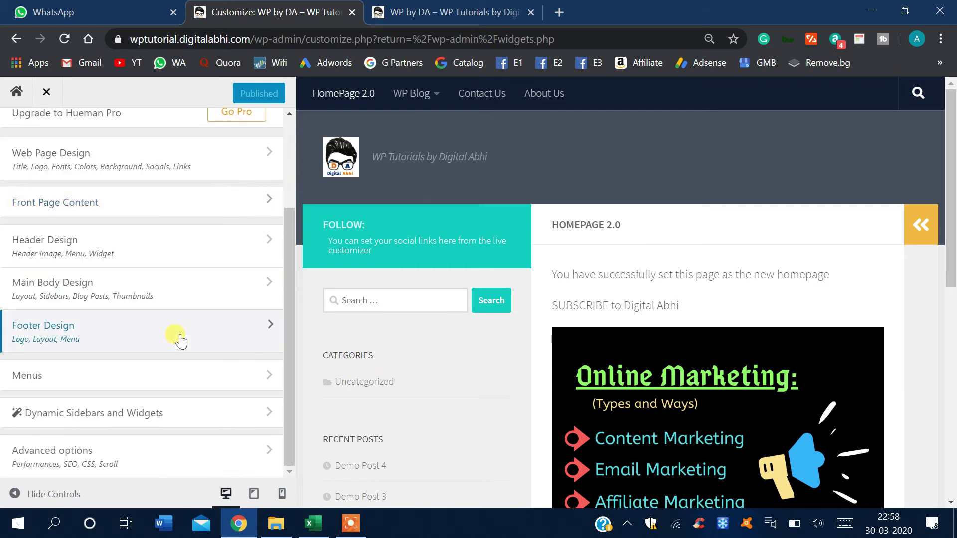
pyautogui.click(184, 421)
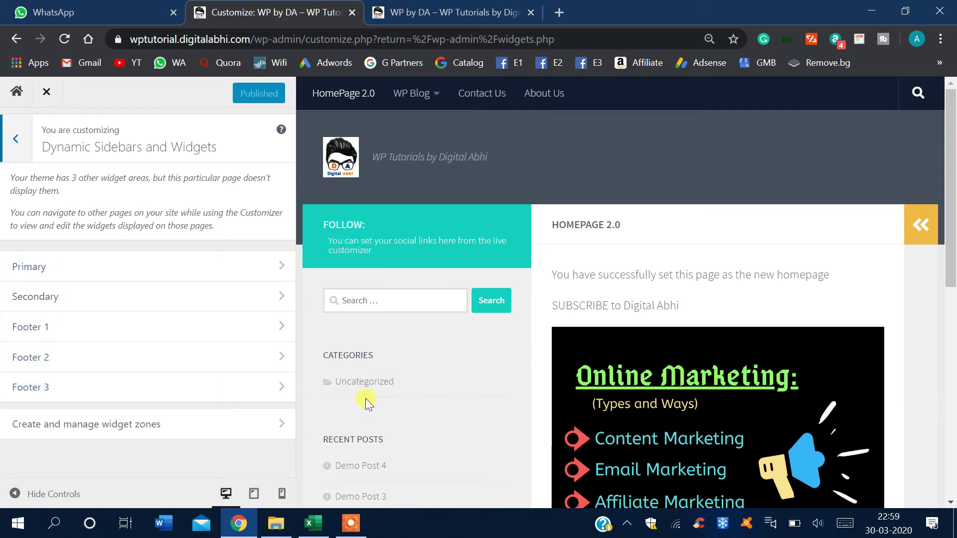
pyautogui.scroll(-9, 471, 282)
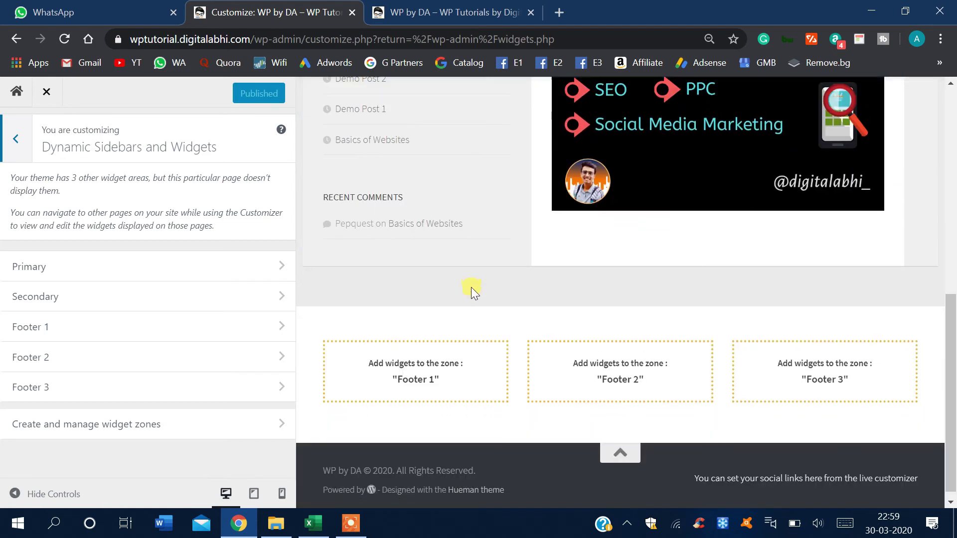
pyautogui.scroll(-1, 470, 287)
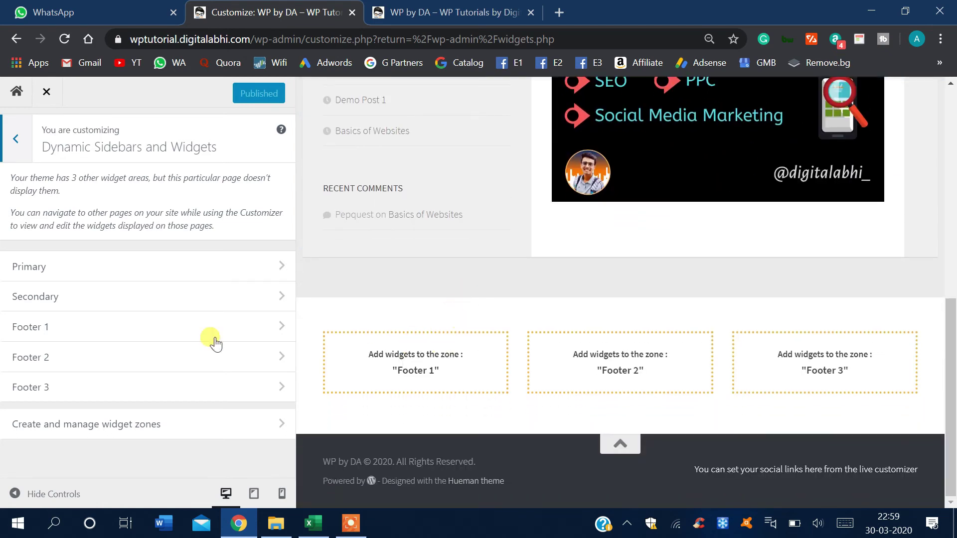
# - Add the Image widget described as "Displays an image" to the Footer 1 area
pyautogui.click(170, 328)
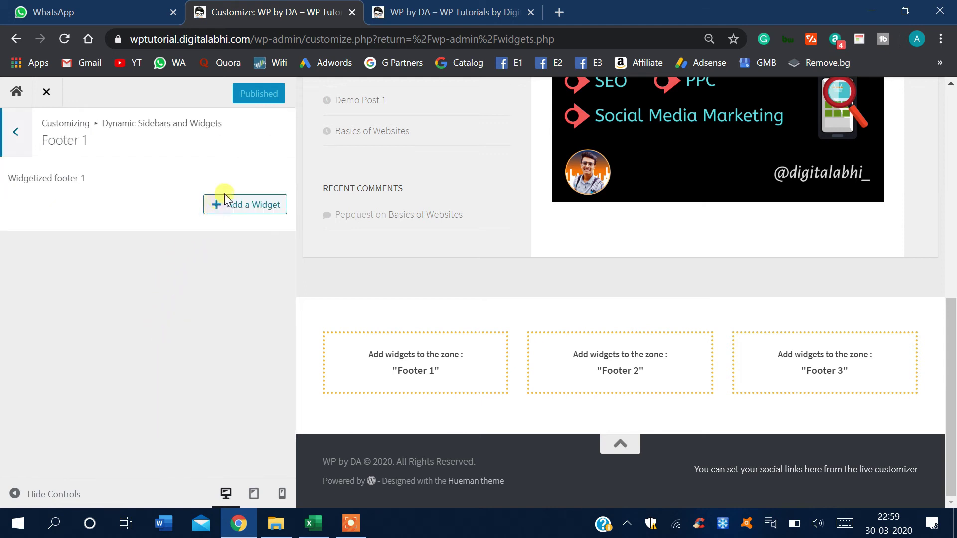
pyautogui.click(228, 205)
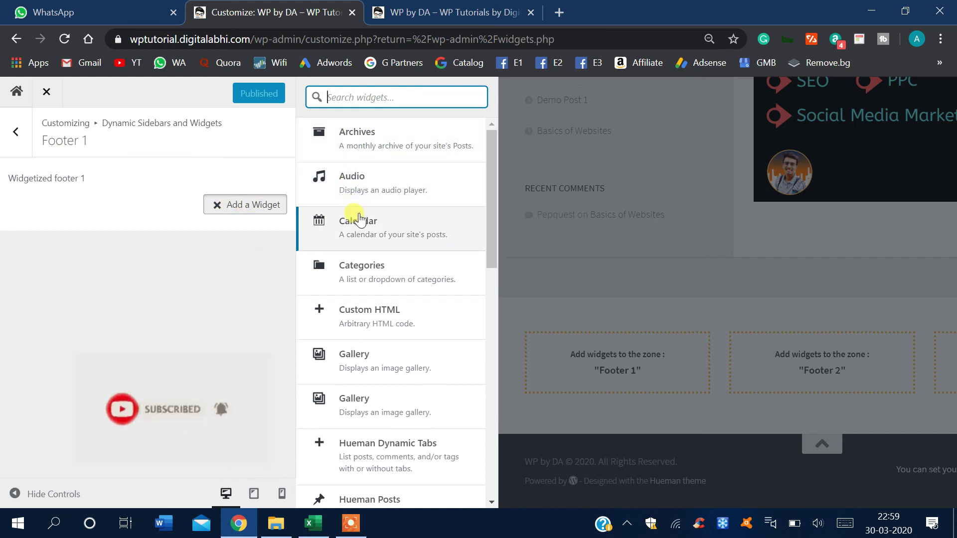
pyautogui.scroll(-8, 362, 221)
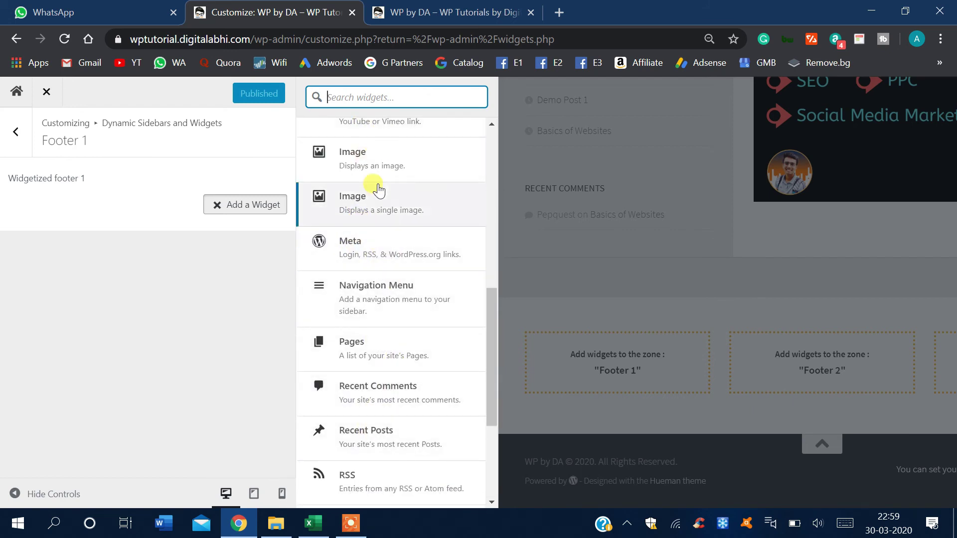
pyautogui.scroll(-3, 387, 254)
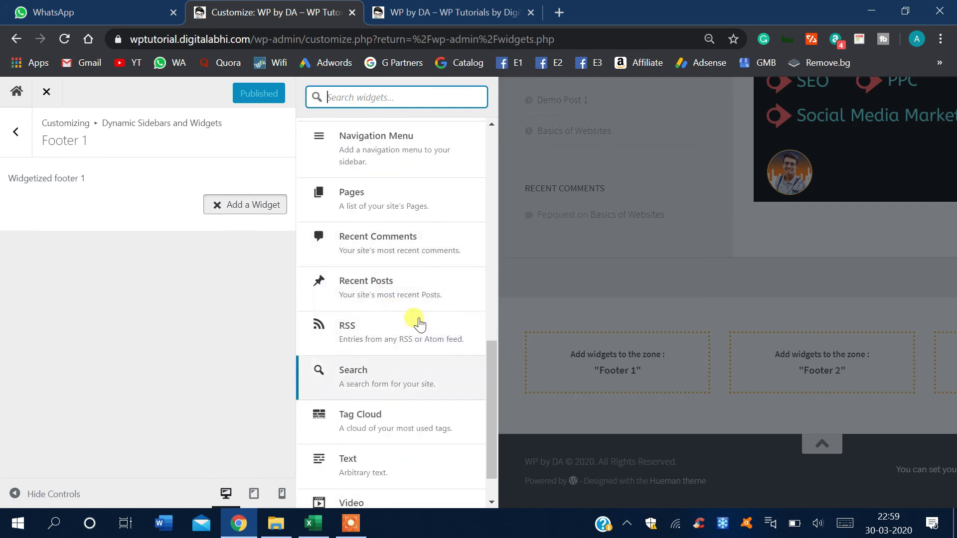
pyautogui.scroll(-1, 409, 294)
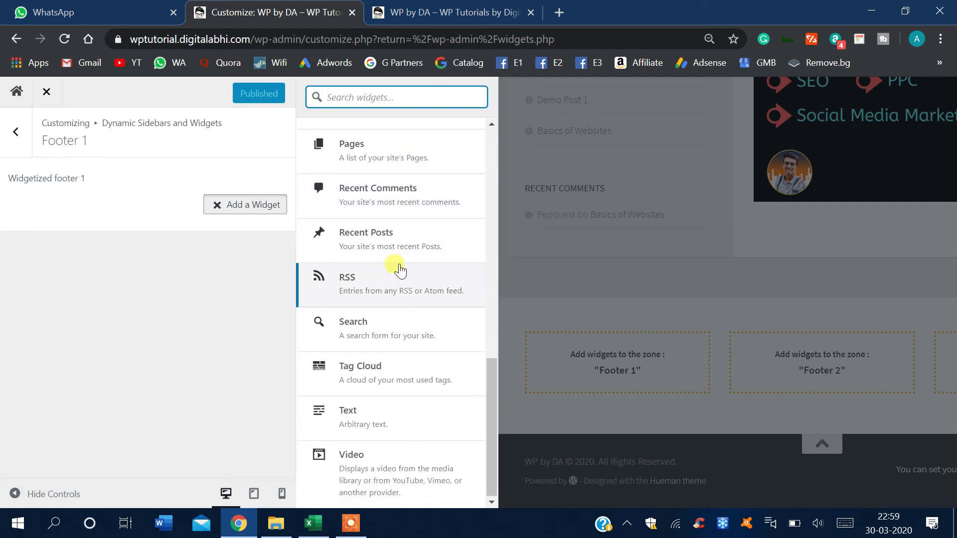
pyautogui.scroll(6, 397, 272)
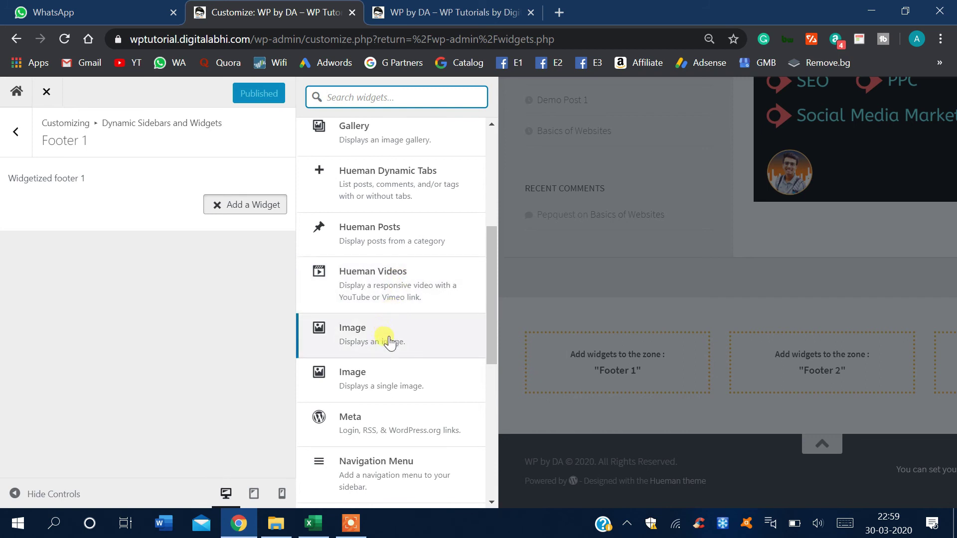
pyautogui.click(391, 343)
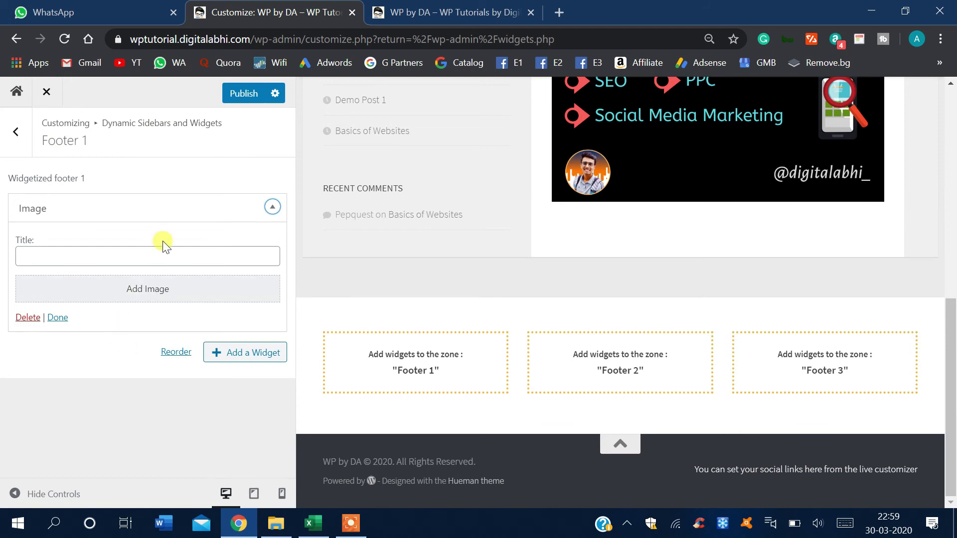
# - Add Ambush.png from the media library to the Footer 1 Image widget and collapse the widget
pyautogui.click(143, 289)
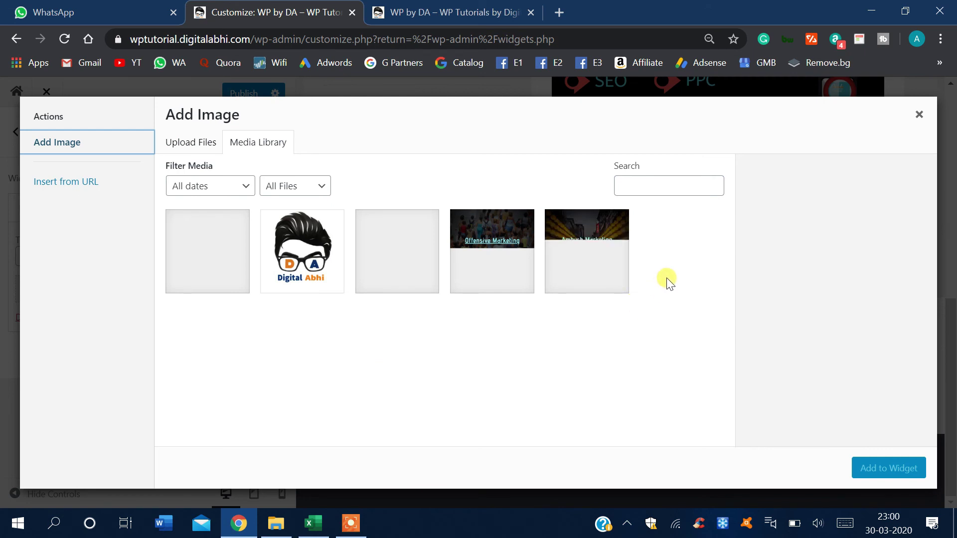
pyautogui.click(588, 234)
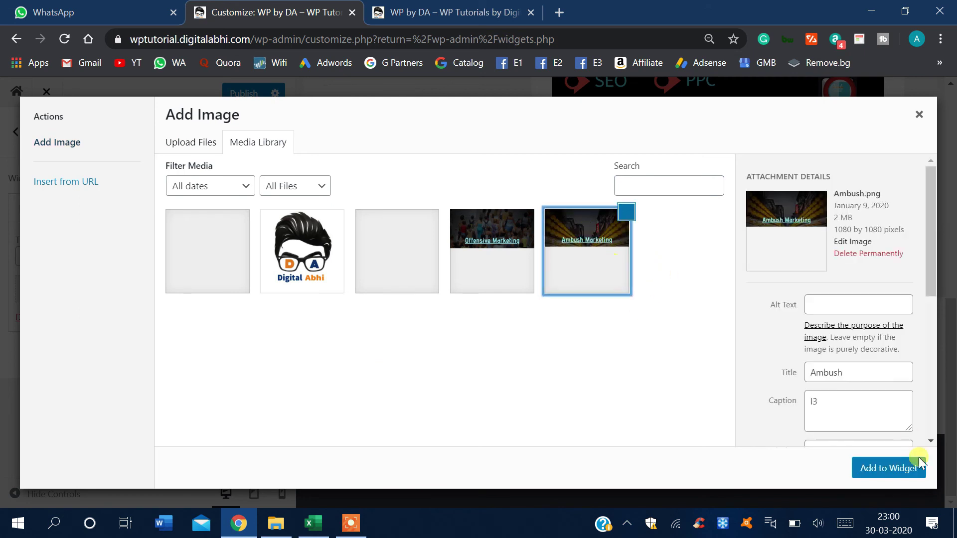
pyautogui.click(890, 469)
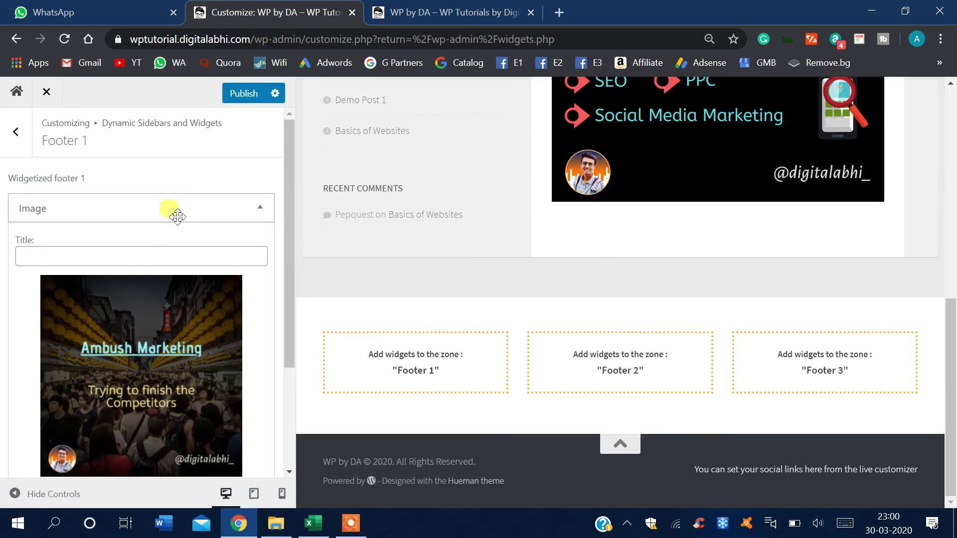
pyautogui.click(199, 209)
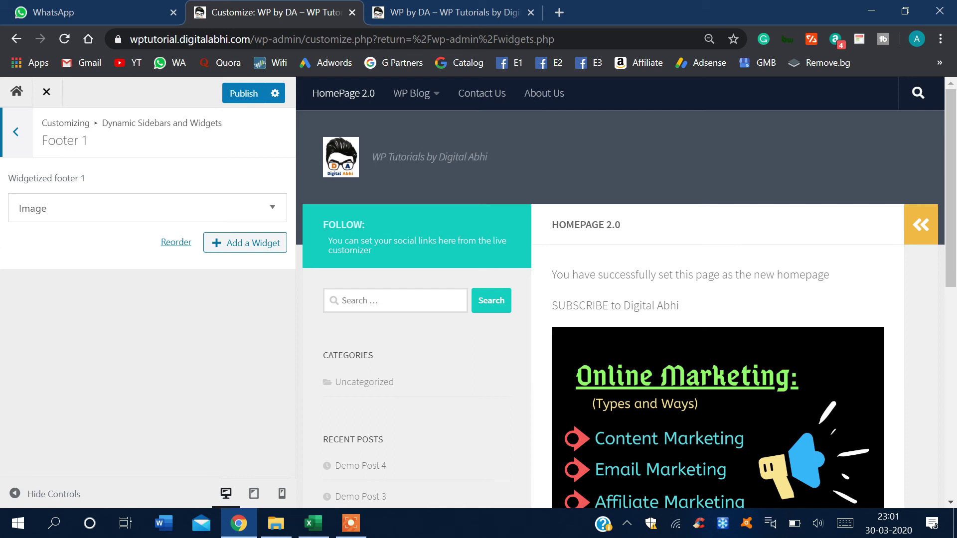
# - Add the Calendar widget, with no title, to the Primary sidebar and collapse its settings
pyautogui.click(16, 131)
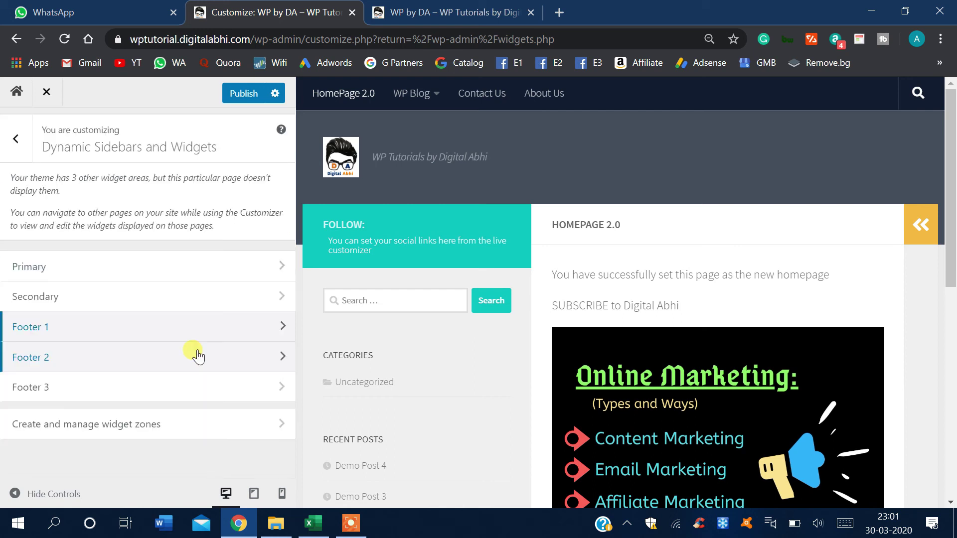
pyautogui.click(217, 267)
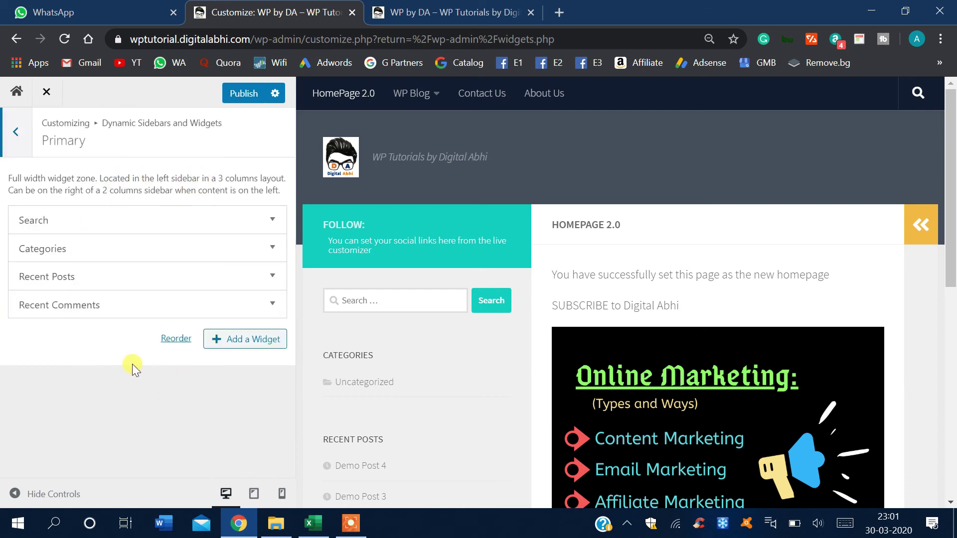
pyautogui.scroll(-2, 394, 241)
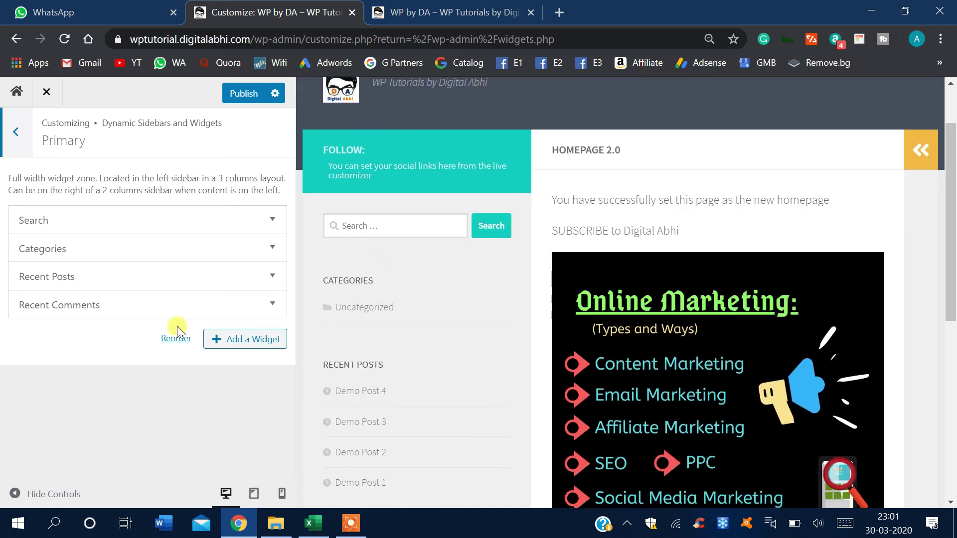
pyautogui.click(223, 342)
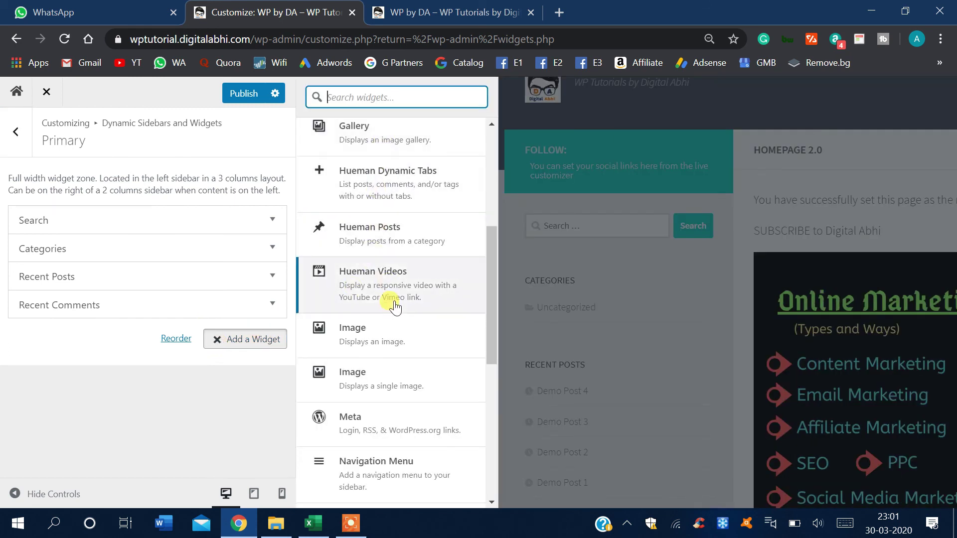
pyautogui.scroll(5, 387, 355)
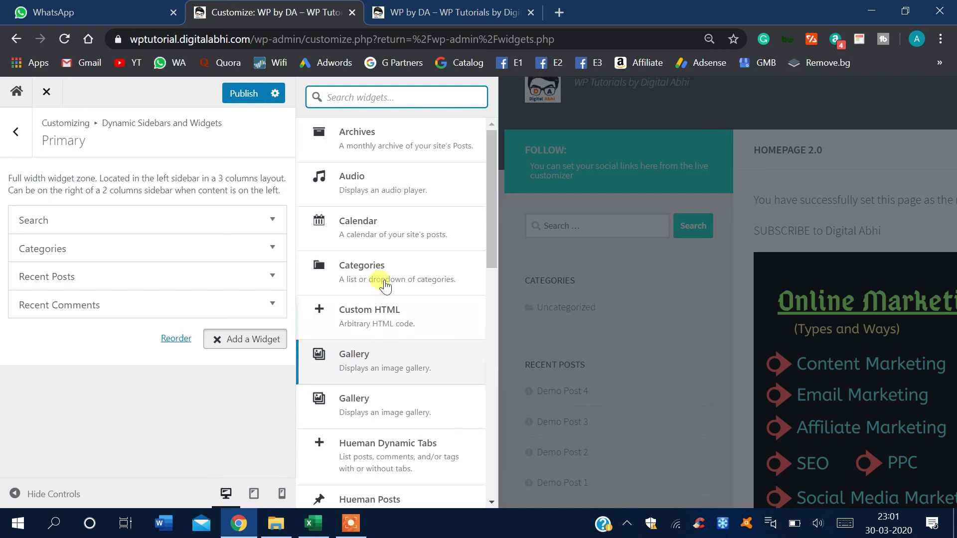
pyautogui.click(396, 239)
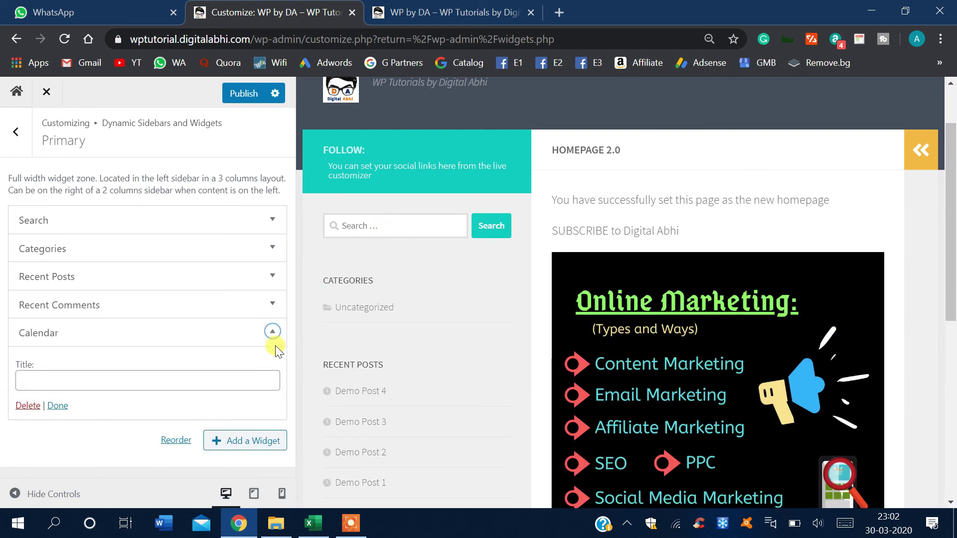
pyautogui.scroll(-6, 391, 316)
pyautogui.click(272, 331)
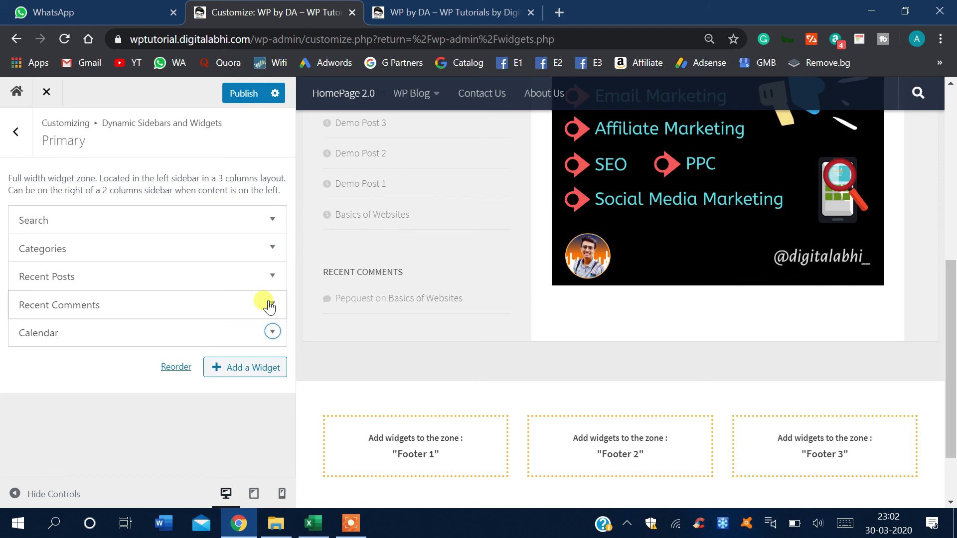
# - Check the Recent Comments widget's settings in the Primary sidebar, collapse the widget and publish the site changes
pyautogui.click(269, 305)
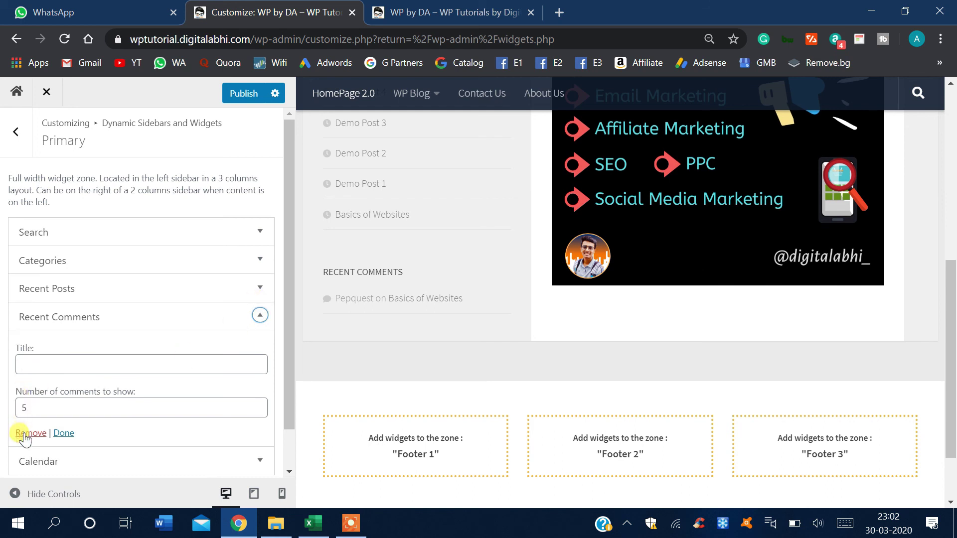
pyautogui.click(184, 317)
pyautogui.moveTo(187, 321); pyautogui.dragTo(145, 333)
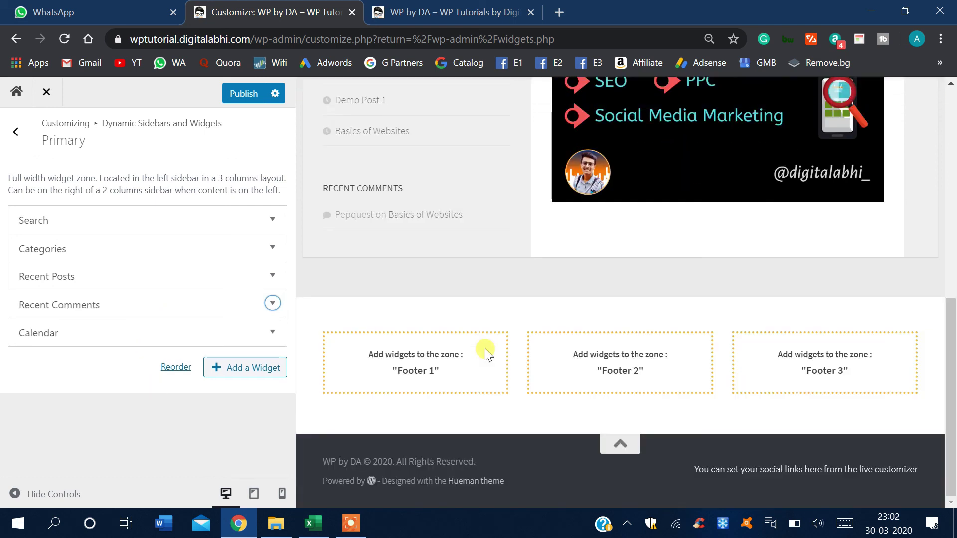
pyautogui.click(234, 94)
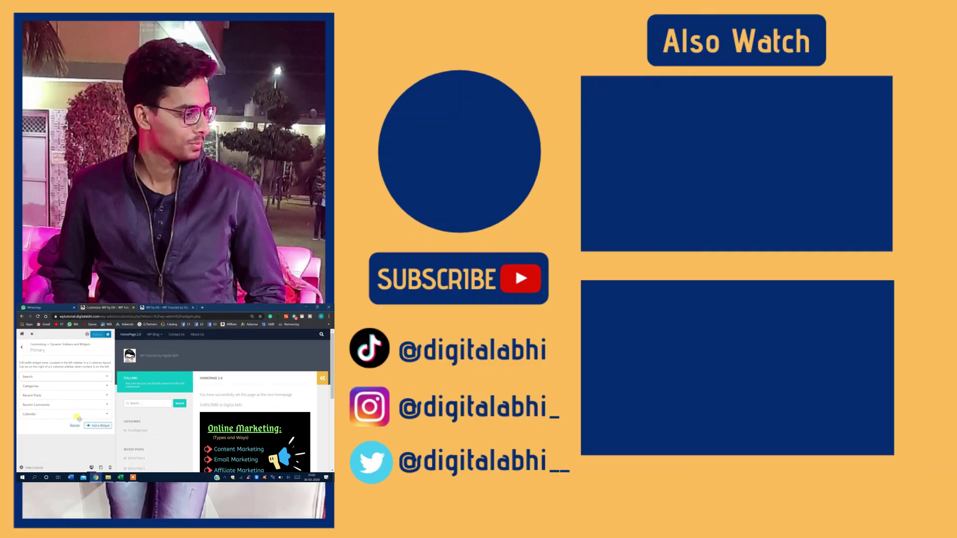